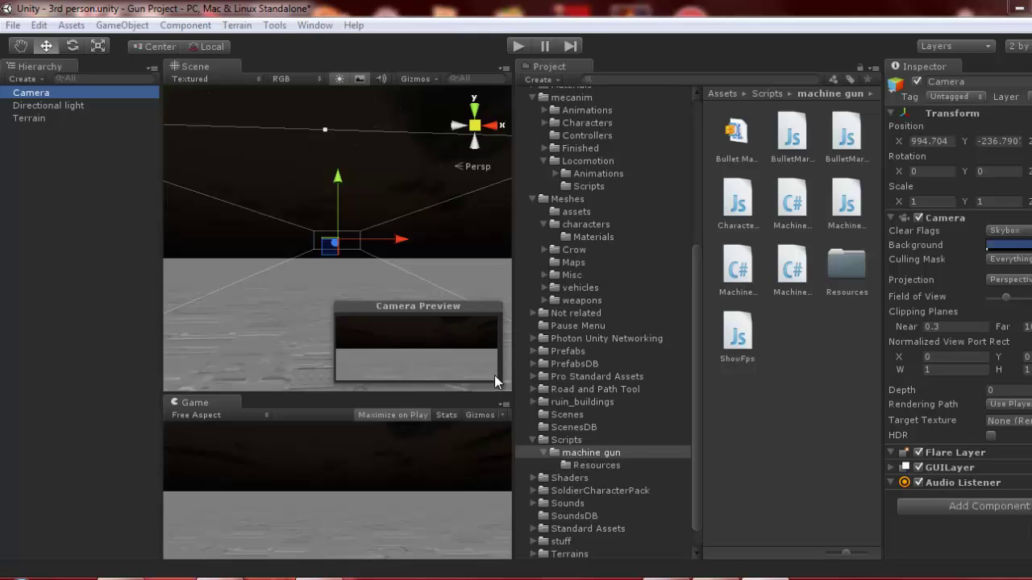
pyautogui.moveTo(335, 230); pyautogui.dragTo(201, 379, button='right')
pyautogui.press('s')
pyautogui.moveTo(302, 186); pyautogui.dragTo(328, 141, button='right')
pyautogui.click(277, 135)
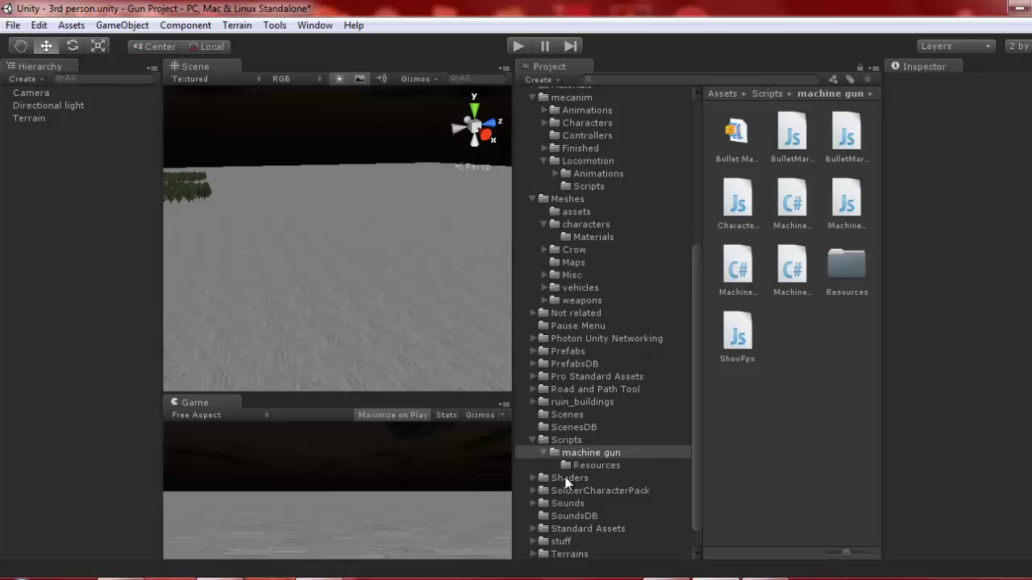
pyautogui.click(531, 440)
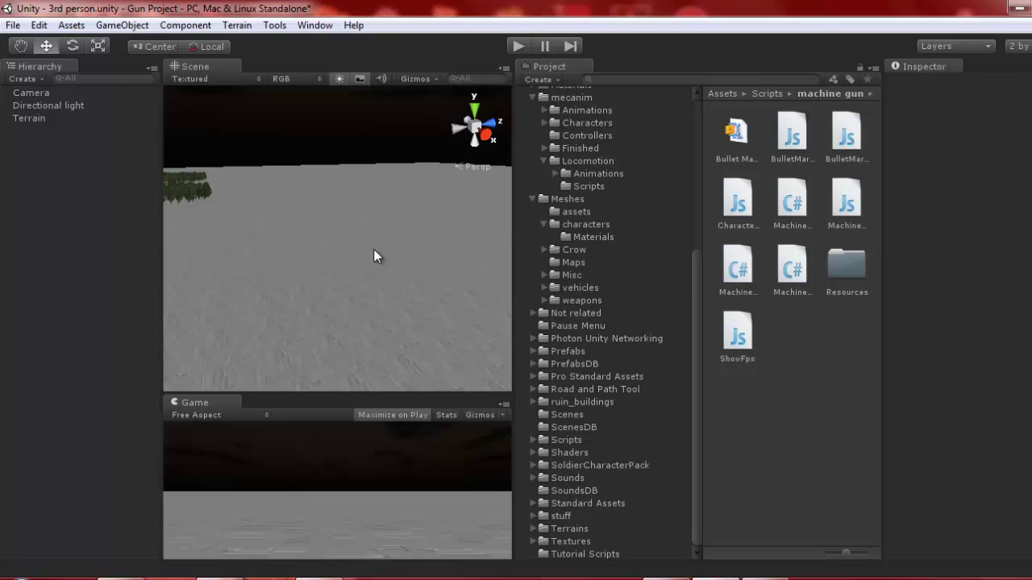
pyautogui.keyDown('alt'); pyautogui.moveTo(350, 212); pyautogui.dragTo(345, 308); pyautogui.keyUp('alt')
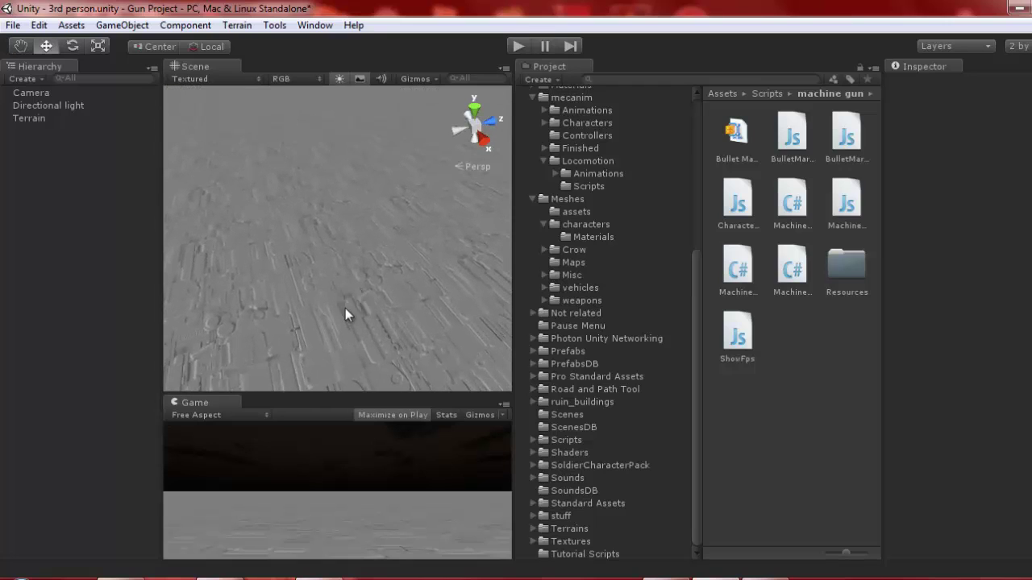
# Delete the existing Camera from the scene and create a capsule object.
pyautogui.click(73, 92)
pyautogui.press('Delete')
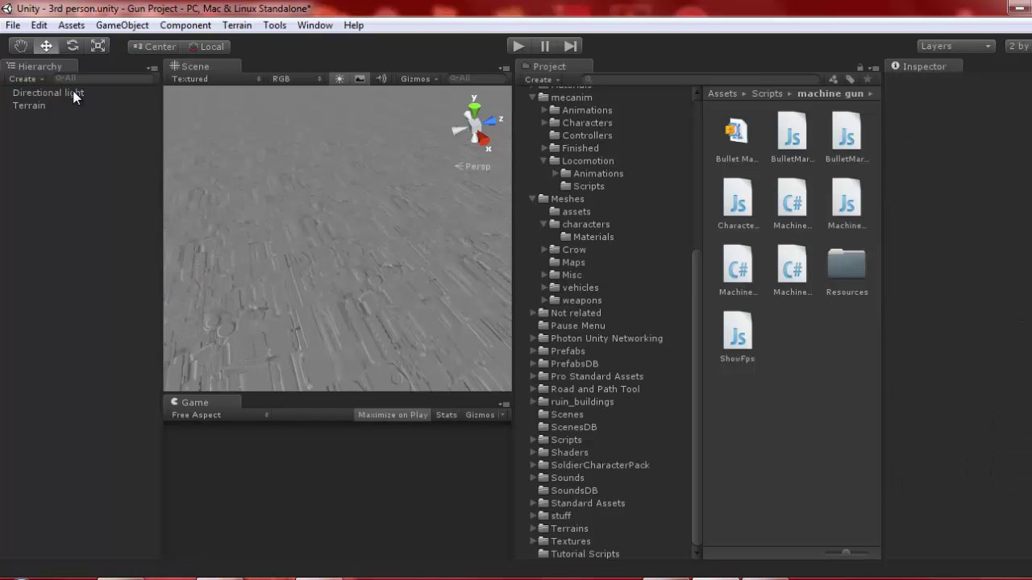
pyautogui.click(123, 25)
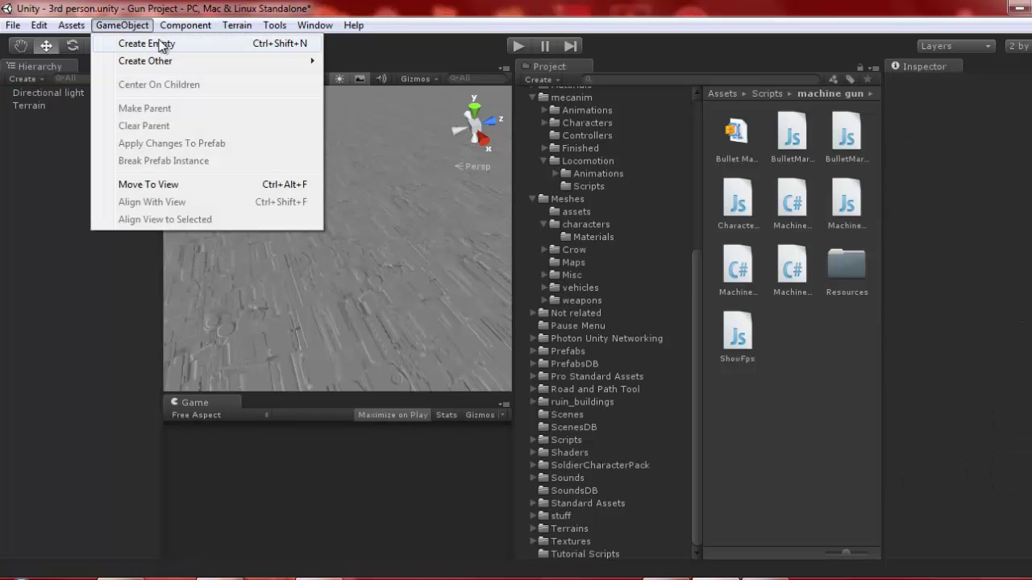
pyautogui.moveTo(166, 61)
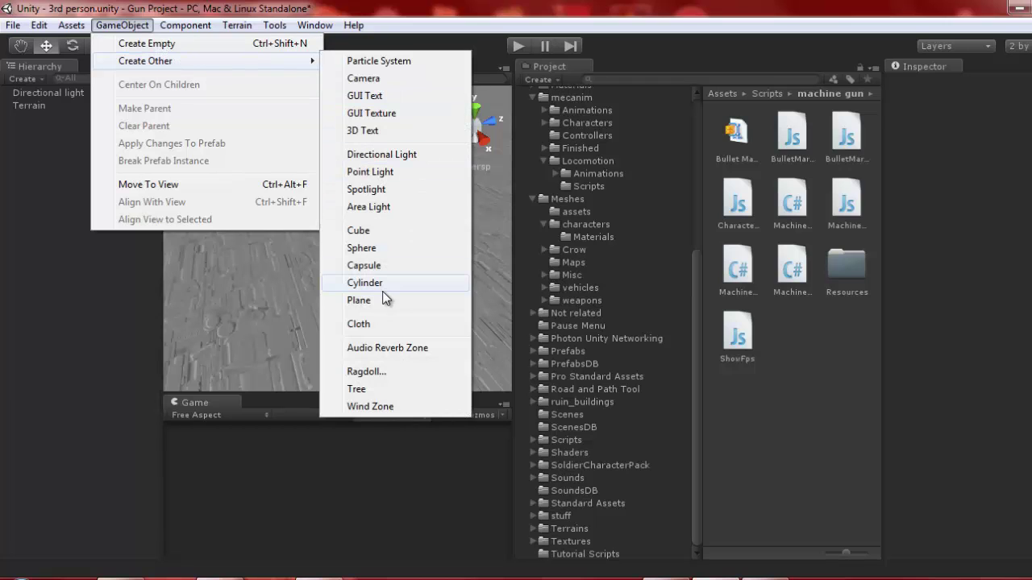
pyautogui.click(377, 267)
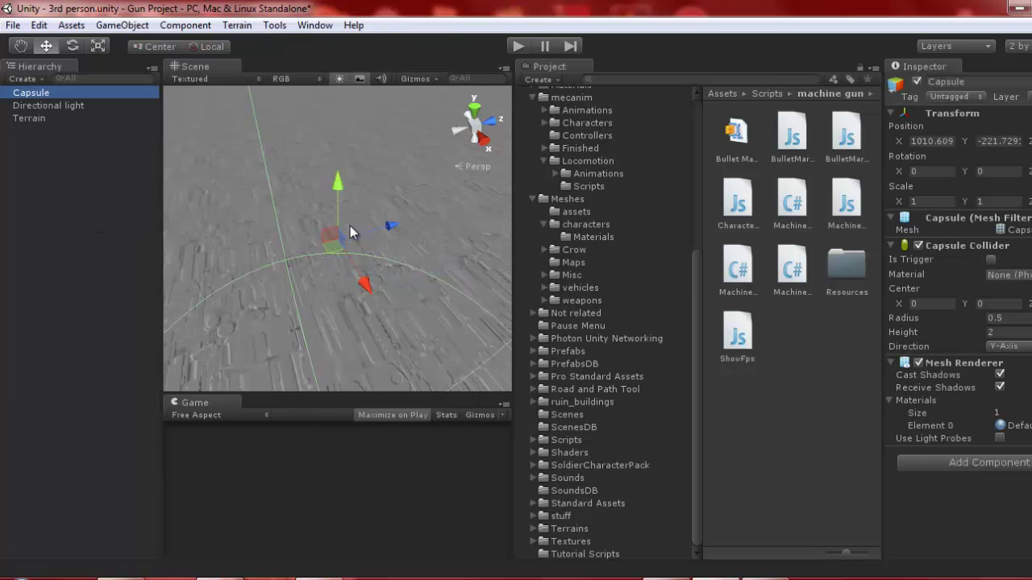
# Lower the capsule to just above the terrain, at a Y position of about -238.5.
pyautogui.moveTo(340, 189); pyautogui.dragTo(343, 154)
pyautogui.moveTo(306, 226); pyautogui.dragTo(334, 229, button='right')
pyautogui.press('s')
pyautogui.keyDown('alt'); pyautogui.moveTo(335, 228); pyautogui.dragTo(407, 272); pyautogui.keyUp('alt')
pyautogui.moveTo(397, 227); pyautogui.dragTo(362, 240, button='right')
pyautogui.press('w')
pyautogui.moveTo(287, 201); pyautogui.dragTo(322, 268)
pyautogui.press('w')
pyautogui.moveTo(338, 266); pyautogui.dragTo(568, 241, button='right')
pyautogui.press('a')
pyautogui.moveTo(348, 241); pyautogui.dragTo(398, 205, button='right')
pyautogui.moveTo(367, 190); pyautogui.dragTo(644, 176)
# Show the root Assets folder and lower the capsule onto the terrain, to a Y position of about -239.7.
pyautogui.moveTo(698, 270); pyautogui.dragTo(626, 169)
pyautogui.click(585, 111)
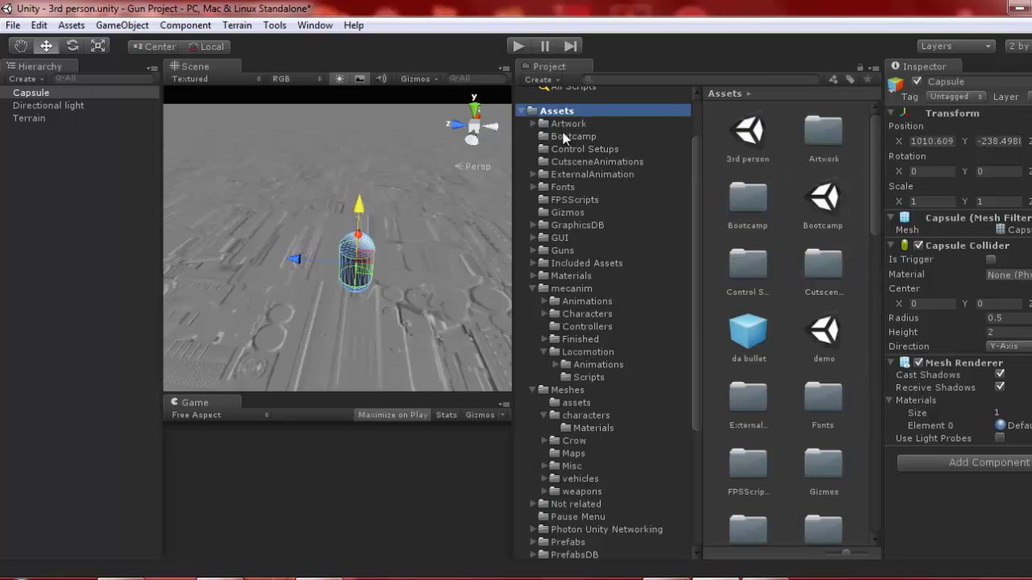
pyautogui.press('w')
pyautogui.moveTo(350, 249); pyautogui.dragTo(206, 216, button='right')
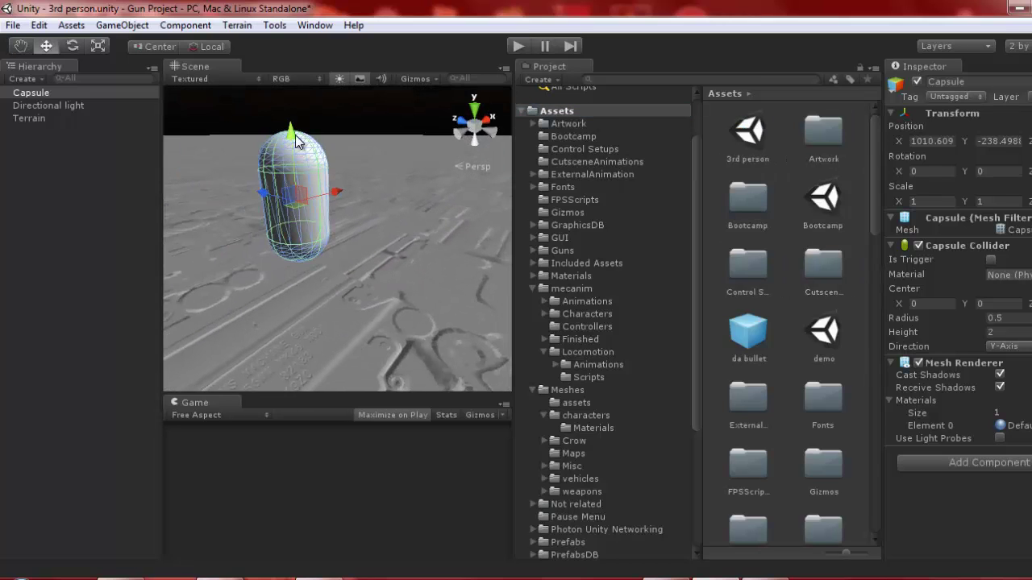
pyautogui.moveTo(295, 134); pyautogui.dragTo(300, 208)
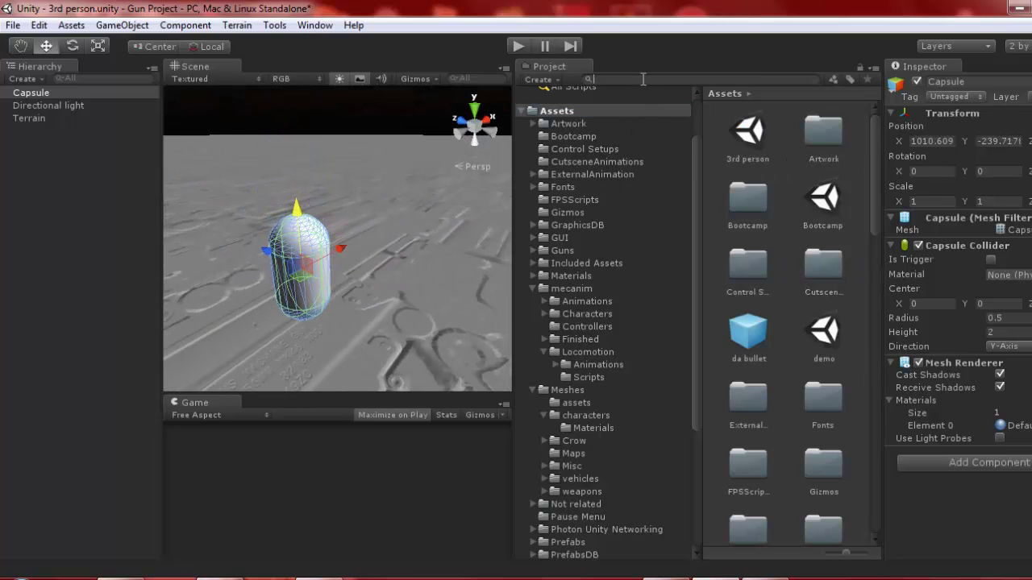
# Search the project assets for "charac" and attach the CharacterMotor script to the Capsule.
pyautogui.write('cha')
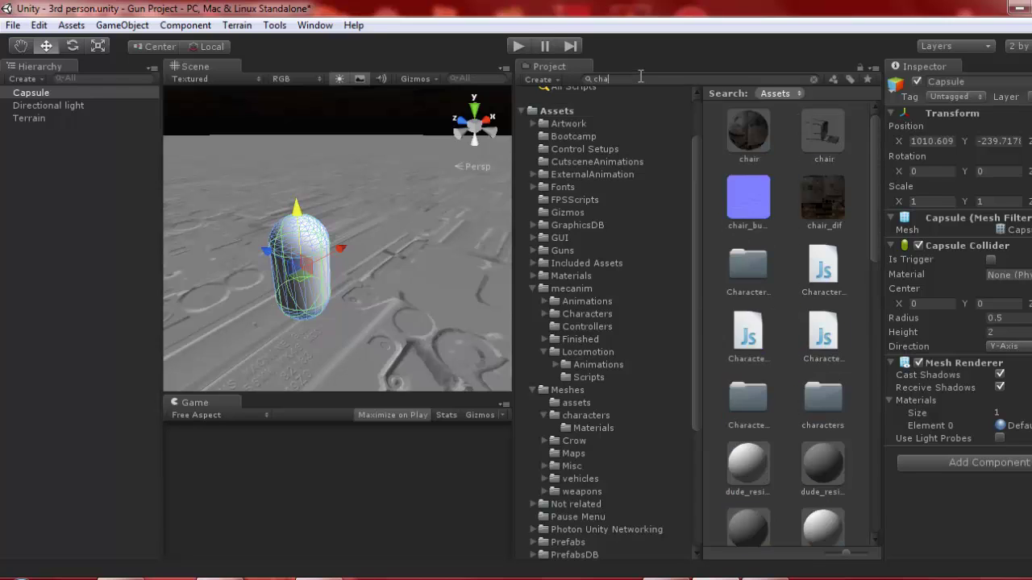
pyautogui.write('rac')
pyautogui.click(754, 205)
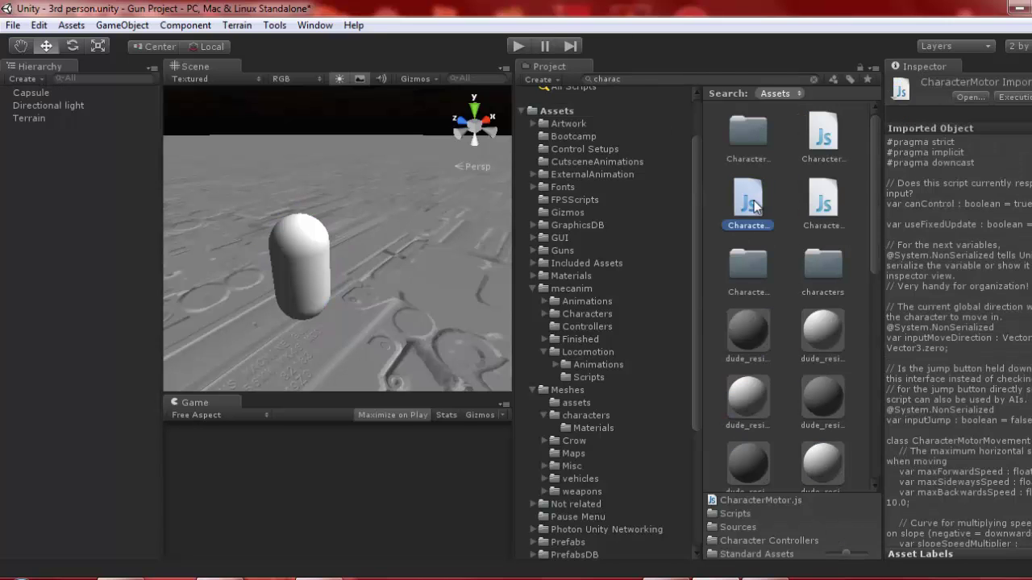
pyautogui.click(87, 91)
pyautogui.scroll(-3, 957, 323)
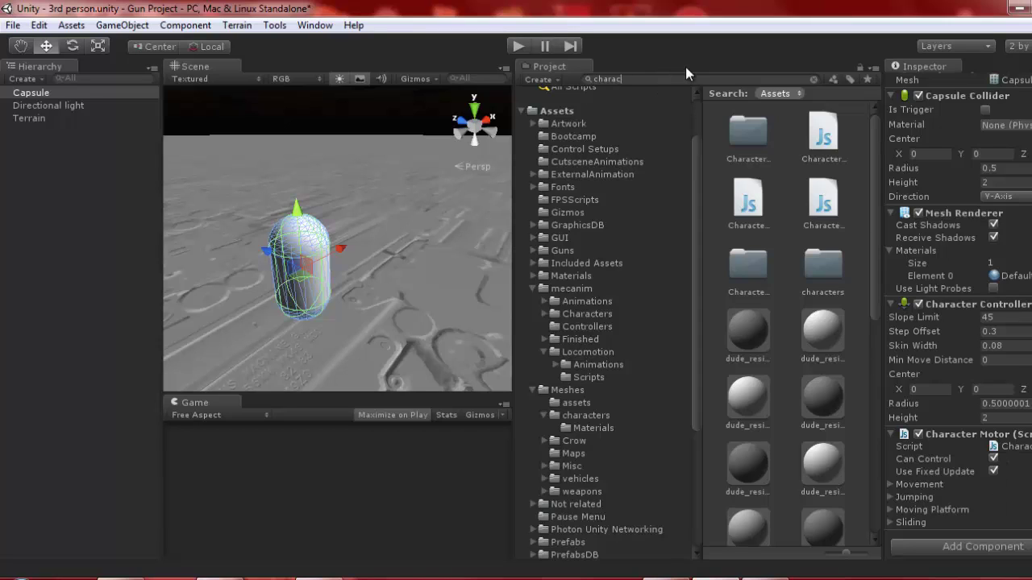
# Search the project assets for "mouse" and attach the MouseLook C# script to the Capsule.
pyautogui.press('BackSpace')
pyautogui.press('BackSpace')
pyautogui.press('BackSpace')
pyautogui.press('BackSpace')
pyautogui.press('BackSpace')
pyautogui.press('BackSpace')
pyautogui.write('mouse')
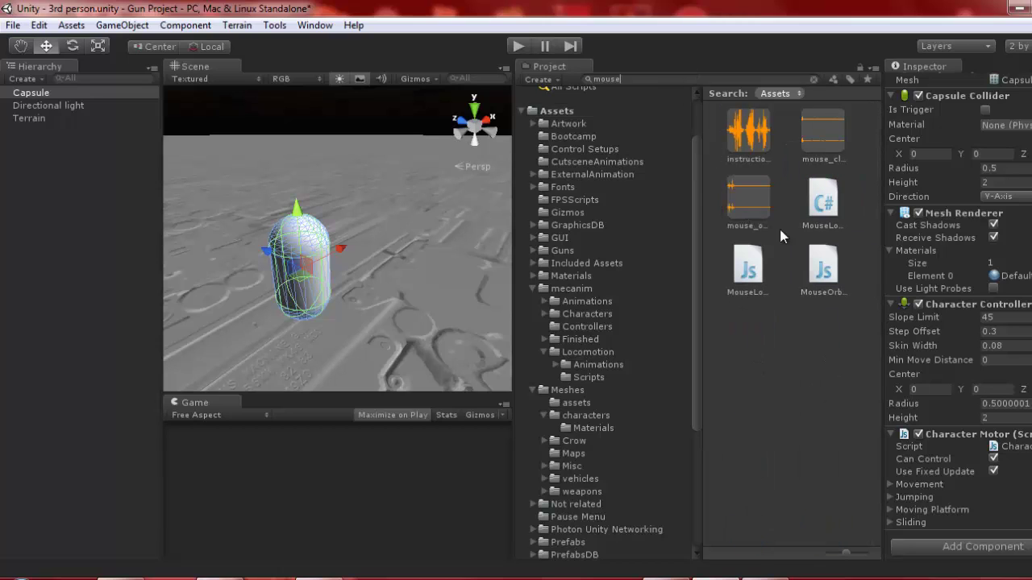
pyautogui.click(821, 212)
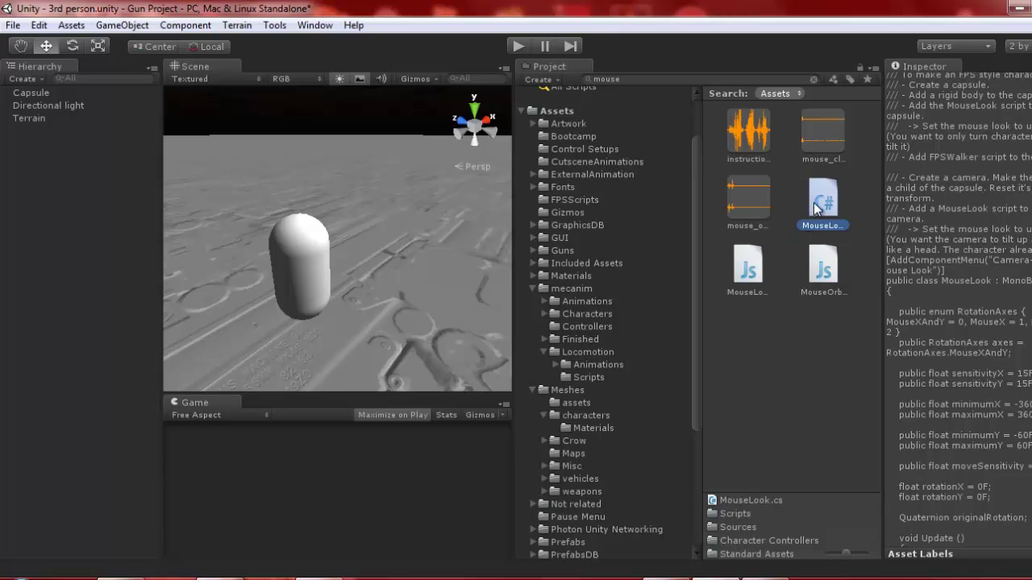
pyautogui.click(46, 136)
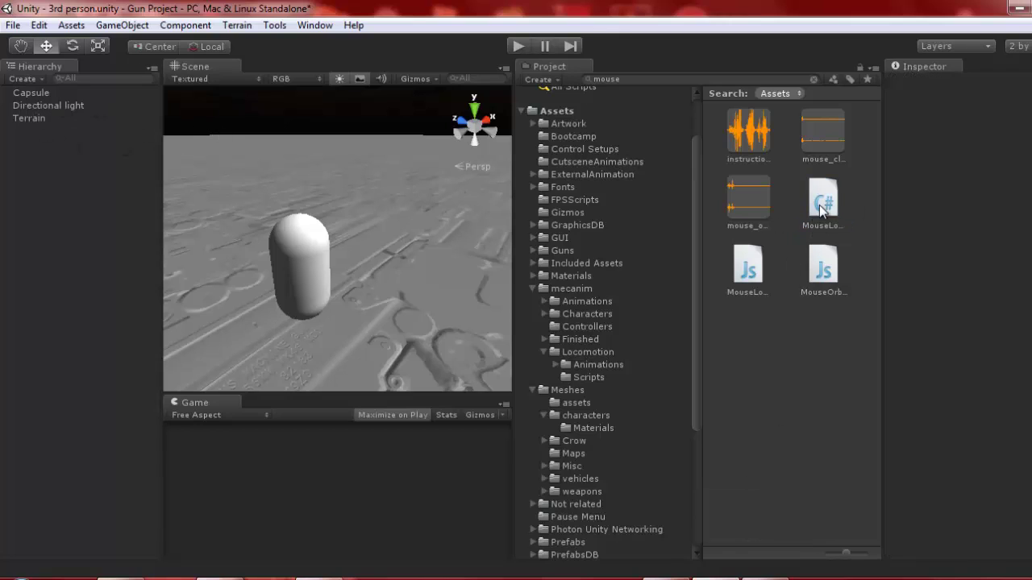
pyautogui.click(63, 118)
pyautogui.click(63, 95)
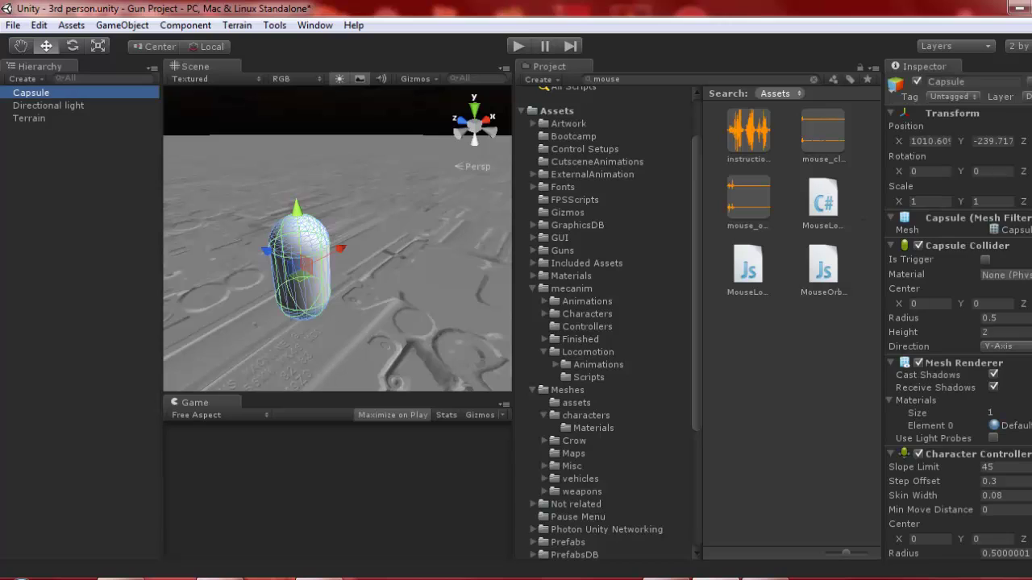
# Set the Capsule's Mouse Look axes to MouseX, and its Sensitivity Y, Minimum Y and Maximum Y to 0.
pyautogui.scroll(-6, 958, 323)
pyautogui.click(1027, 434)
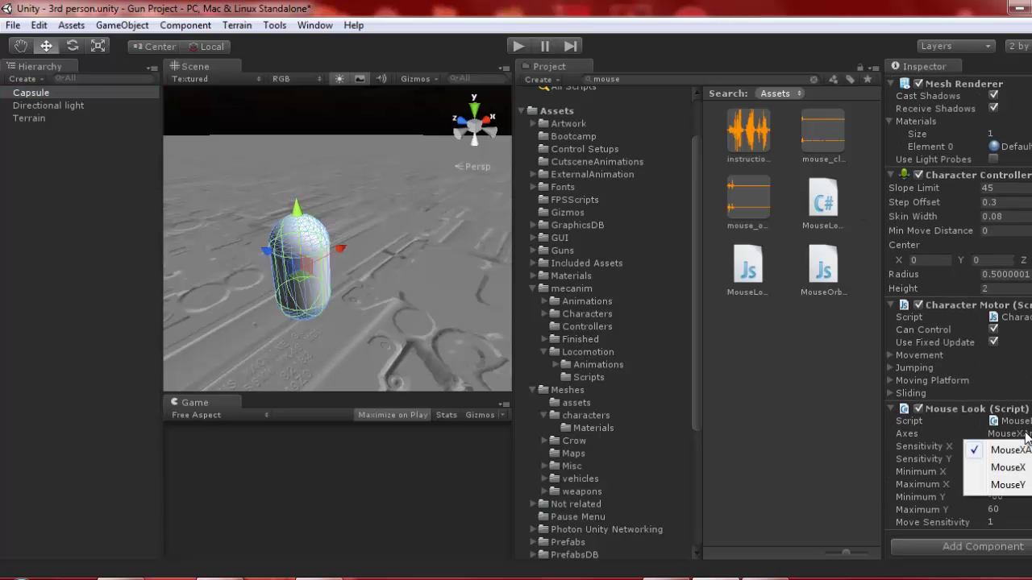
pyautogui.click(1008, 468)
pyautogui.click(1000, 446)
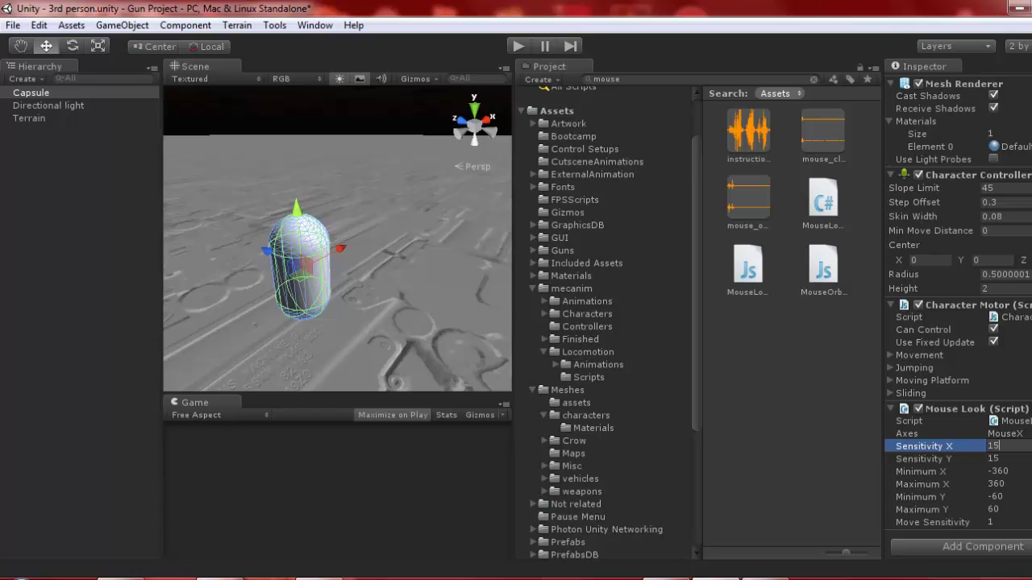
pyautogui.press('Tab')
pyautogui.write('0')
pyautogui.press('Tab')
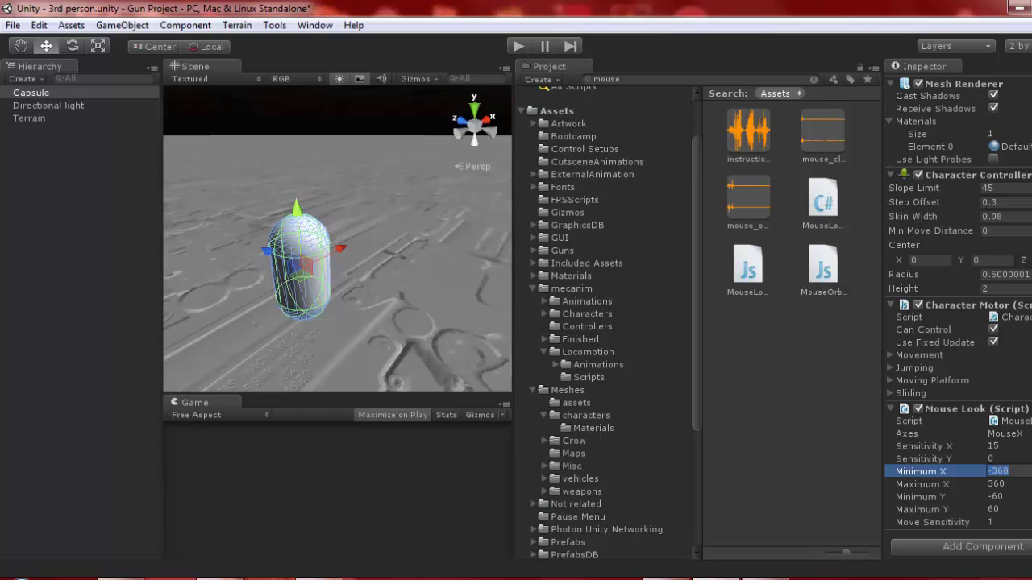
pyautogui.press('Tab')
pyautogui.press('Tab')
pyautogui.write('0')
pyautogui.press('Tab')
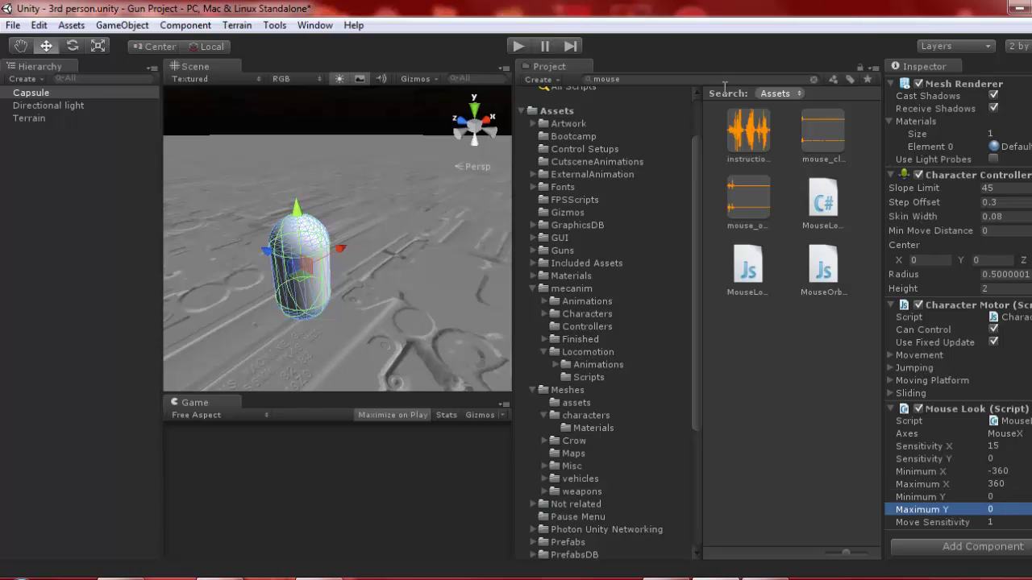
# Find the FPSInputController script by searching for "FPS", attach it to the Capsule, and clear the project search.
pyautogui.click(721, 79)
pyautogui.write('FPS')
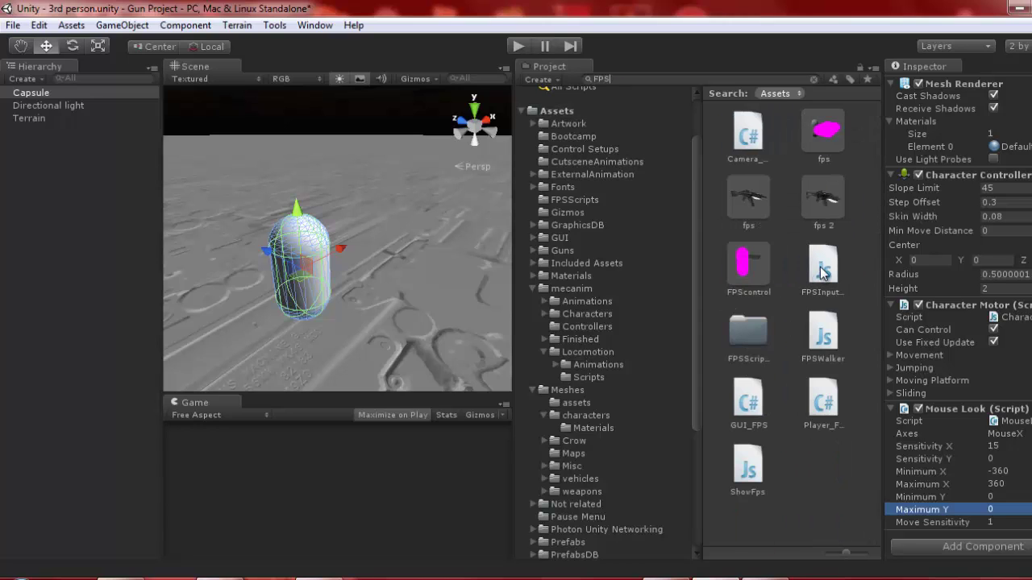
pyautogui.moveTo(822, 274); pyautogui.dragTo(58, 96)
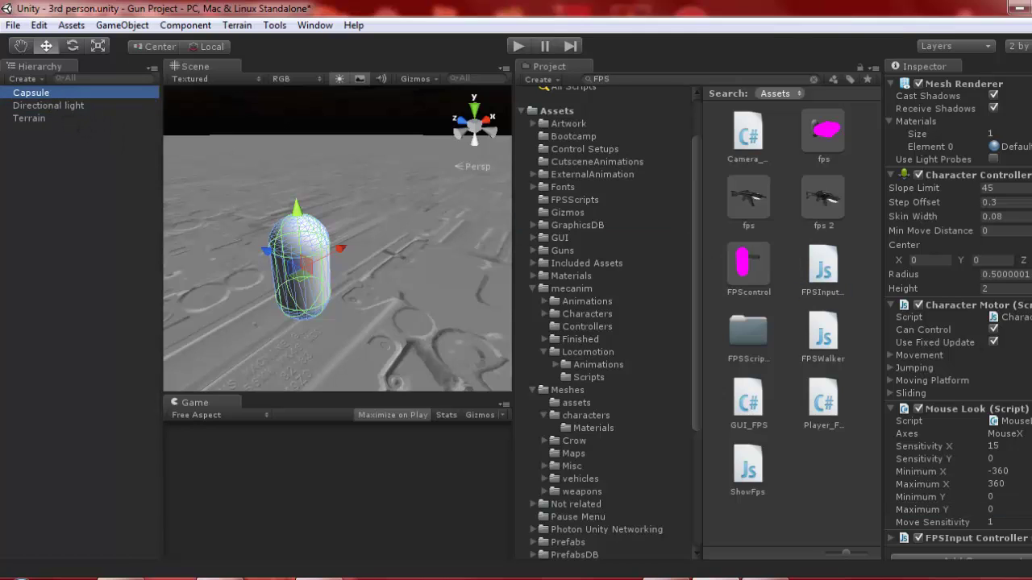
pyautogui.click(110, 26)
pyautogui.click(53, 186)
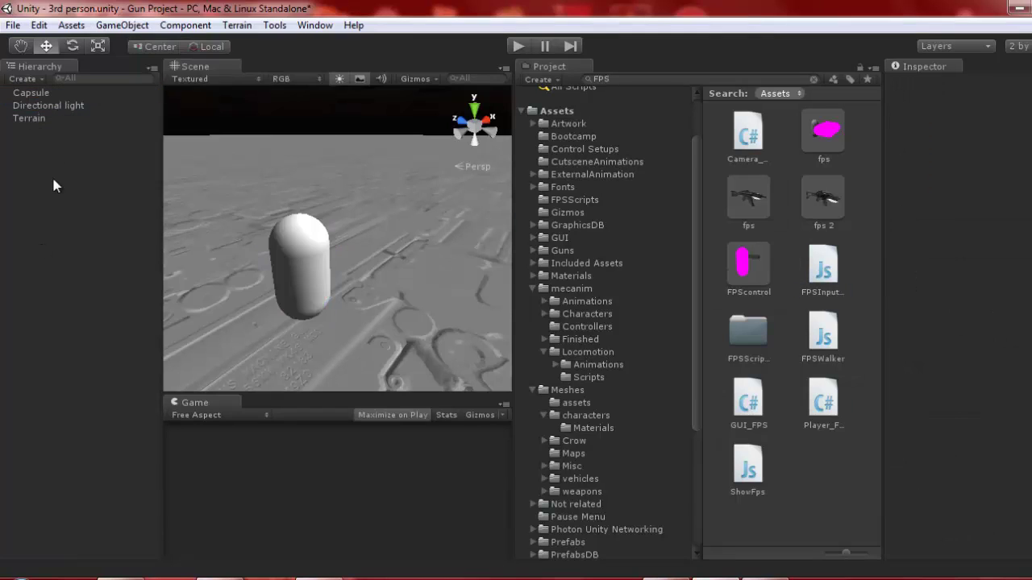
pyautogui.doubleClick(59, 95)
pyautogui.click(701, 84)
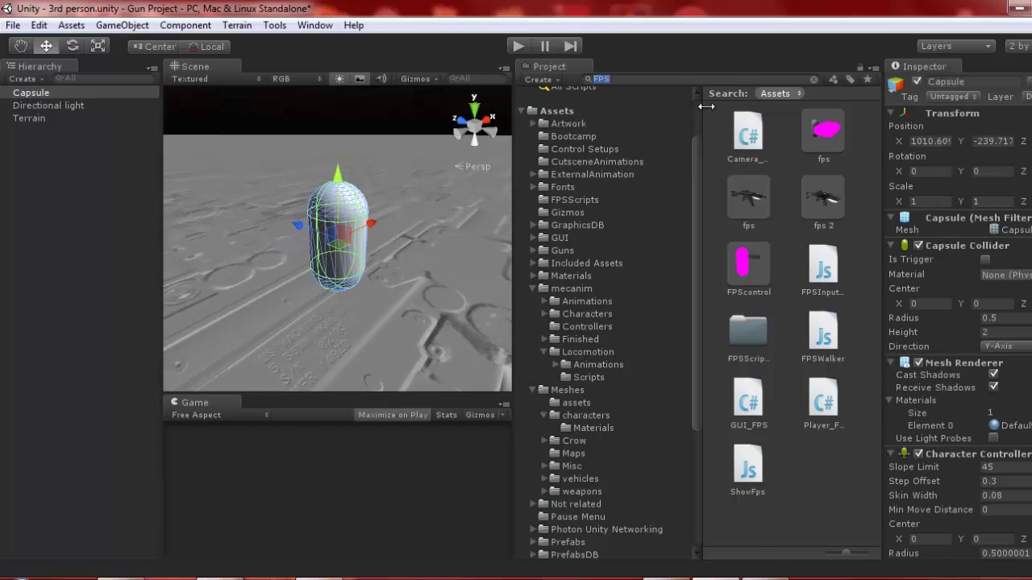
pyautogui.press('BackSpace')
# Create a new camera object at the Capsule's location.
pyautogui.click(79, 95)
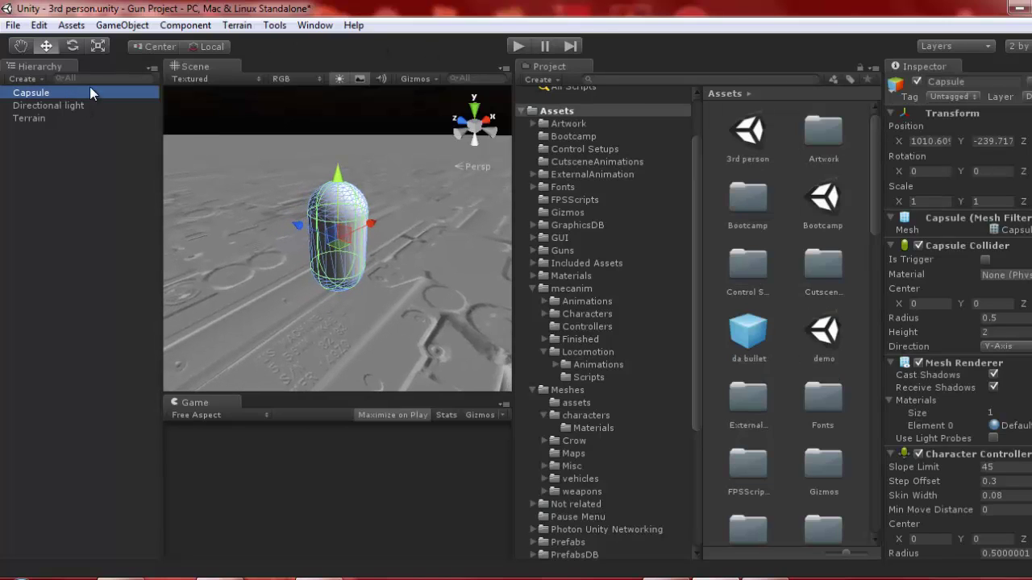
pyautogui.click(133, 25)
pyautogui.moveTo(168, 67)
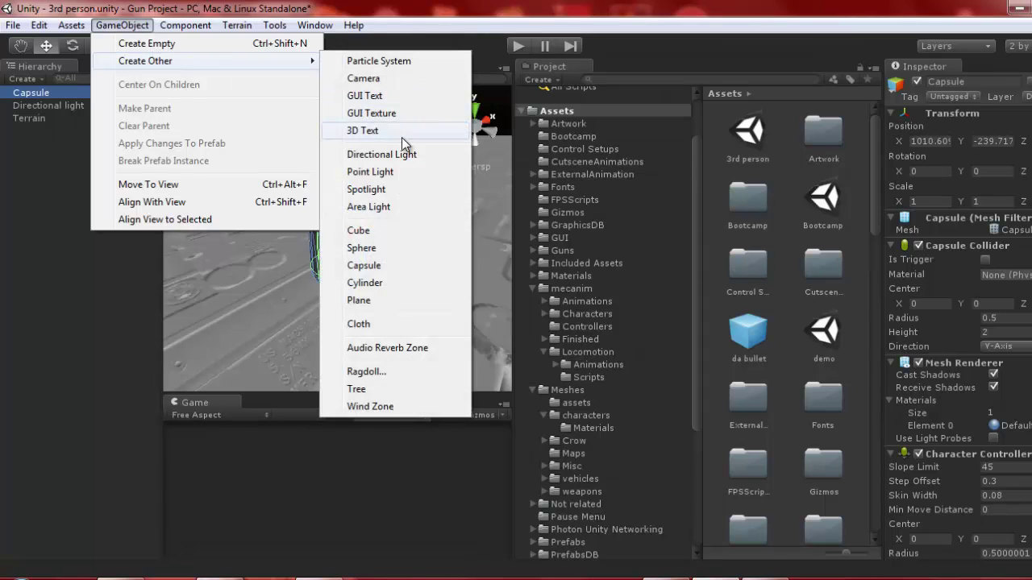
pyautogui.click(369, 79)
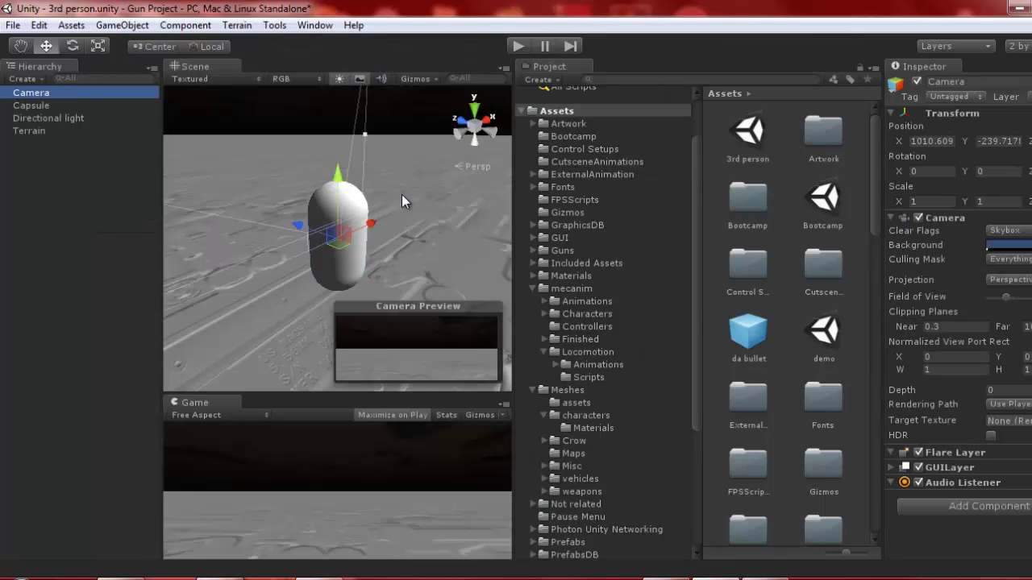
# Place the camera behind and above the Capsule, at a Y position of about -238.5, with an X rotation of 20.
pyautogui.moveTo(298, 229); pyautogui.dragTo(391, 247)
pyautogui.click(936, 171)
pyautogui.write('20')
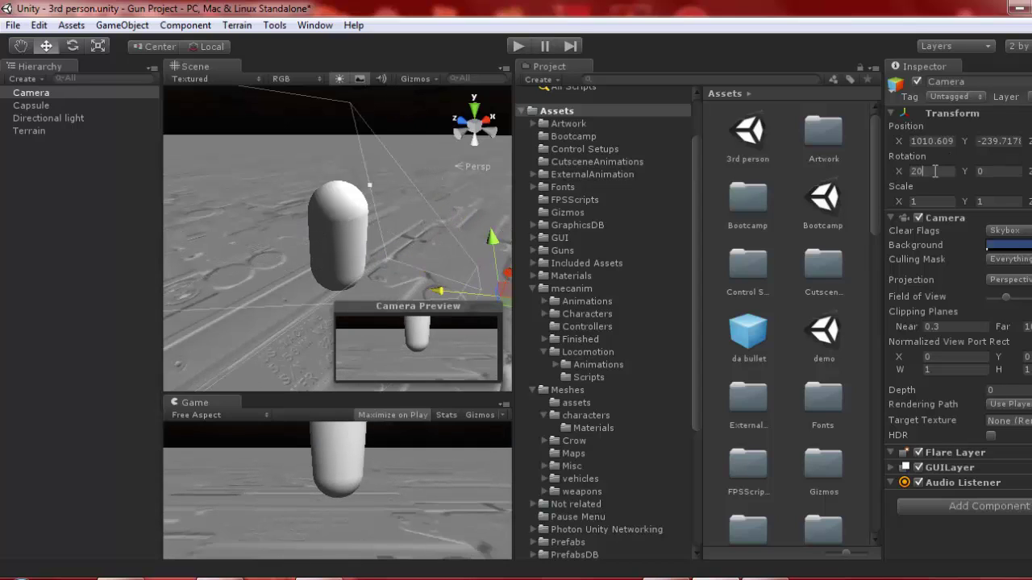
pyautogui.scroll(-5, 369, 214)
pyautogui.moveTo(369, 214); pyautogui.dragTo(408, 227, button='right')
pyautogui.moveTo(392, 217); pyautogui.dragTo(391, 184)
pyautogui.moveTo(325, 230); pyautogui.dragTo(404, 205)
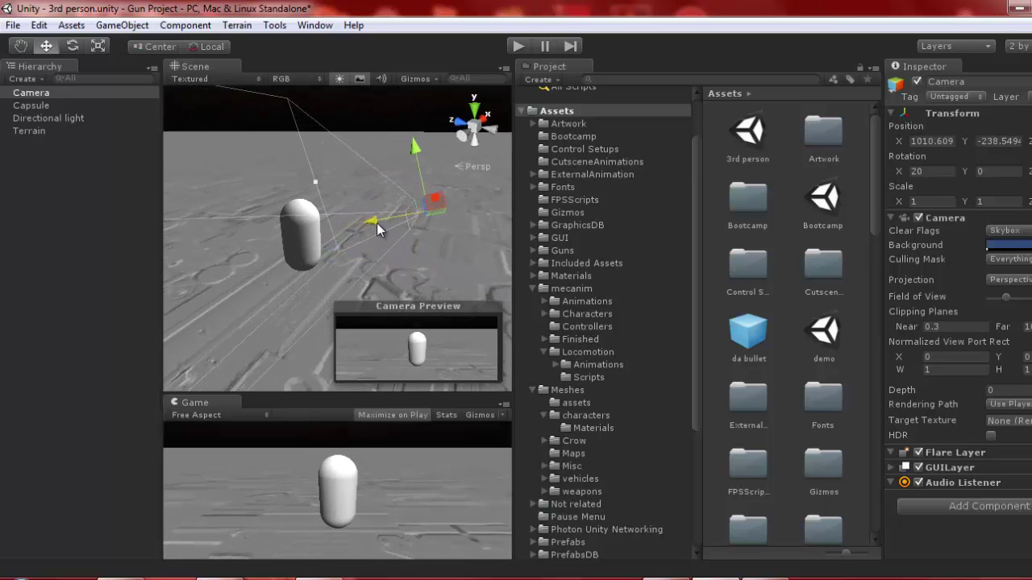
# Search the project assets for "mouse" and attach the MouseLook C# script to the Camera.
pyautogui.write('mouse')
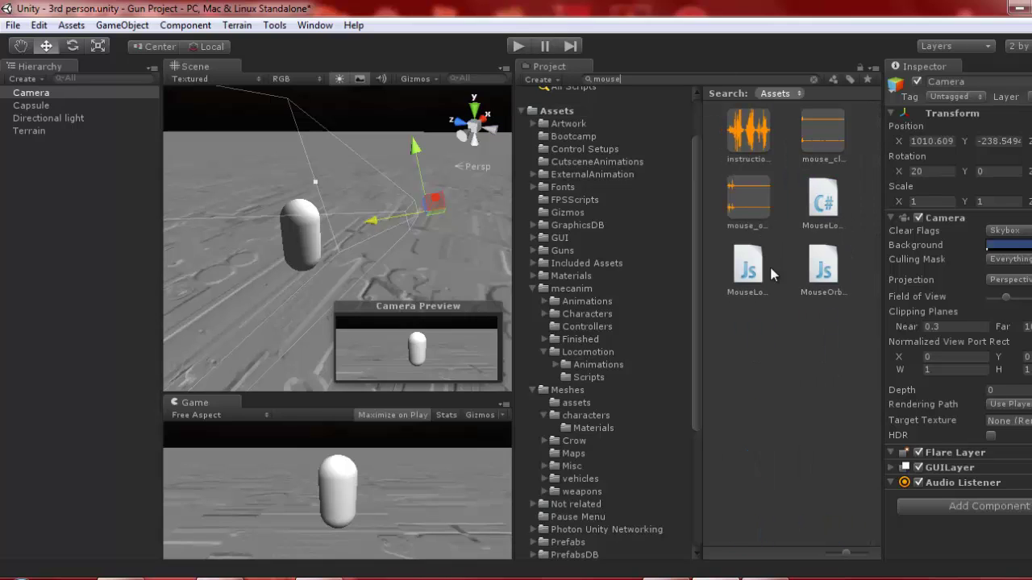
pyautogui.moveTo(807, 211); pyautogui.dragTo(66, 95)
pyautogui.scroll(-3, 958, 323)
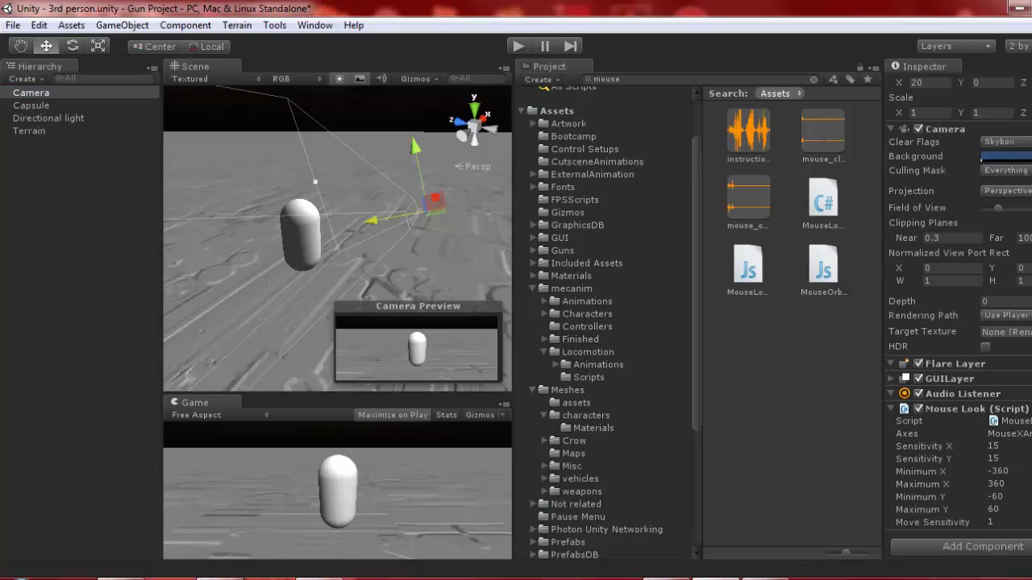
# Set the Camera's Mouse Look axes to MouseY, Sensitivity X and Y to 10, and Minimum X to 0.
pyautogui.click(1028, 434)
pyautogui.click(1002, 479)
pyautogui.click(1013, 446)
pyautogui.write('10')
pyautogui.press('Tab')
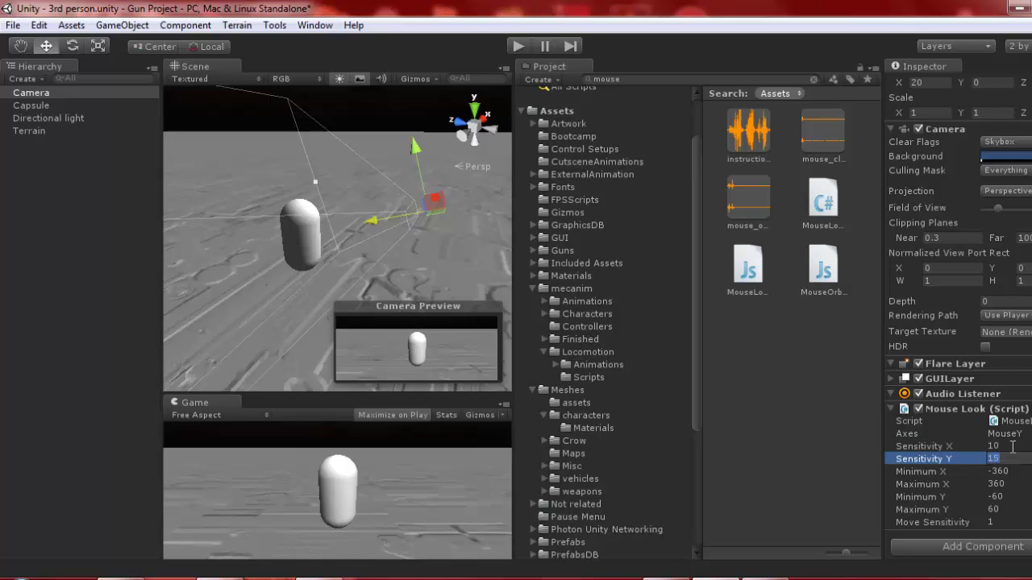
pyautogui.press('Tab')
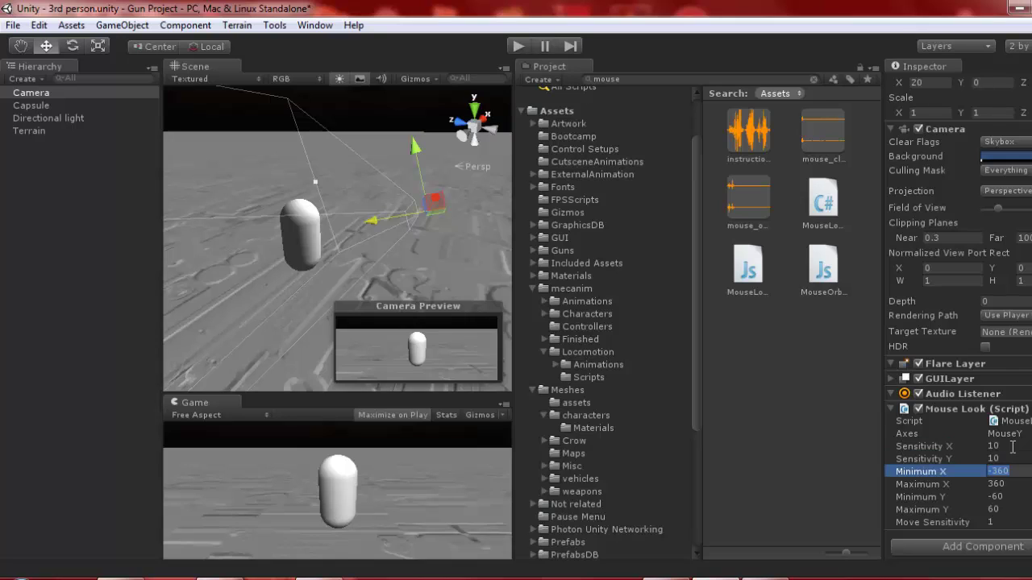
pyautogui.write('0')
# Make the Camera a child of the Capsule.
pyautogui.moveTo(32, 93); pyautogui.dragTo(43, 108)
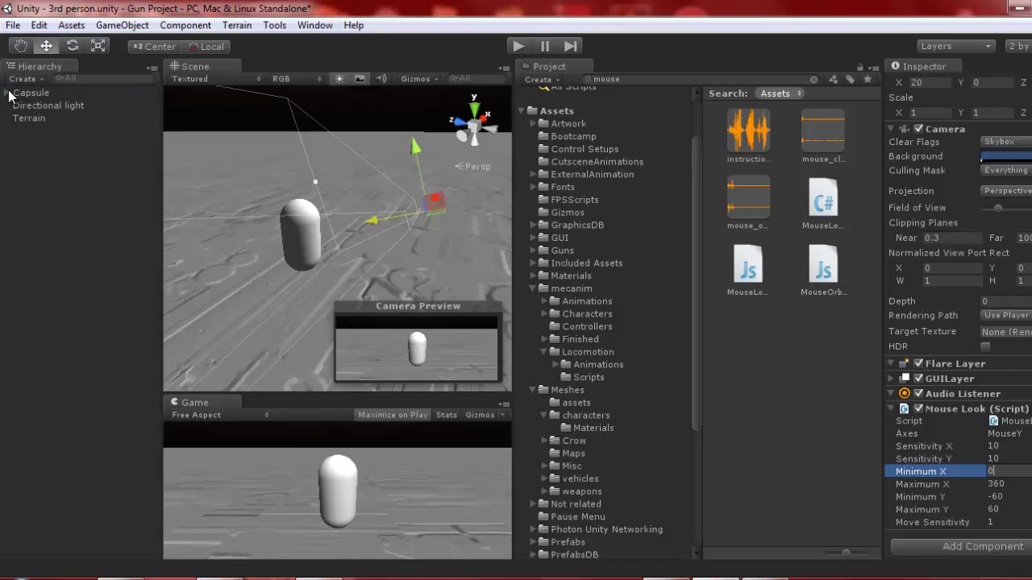
# Rename the Capsule's child camera to Main Camera.
pyautogui.click(7, 93)
pyautogui.scroll(3, 946, 143)
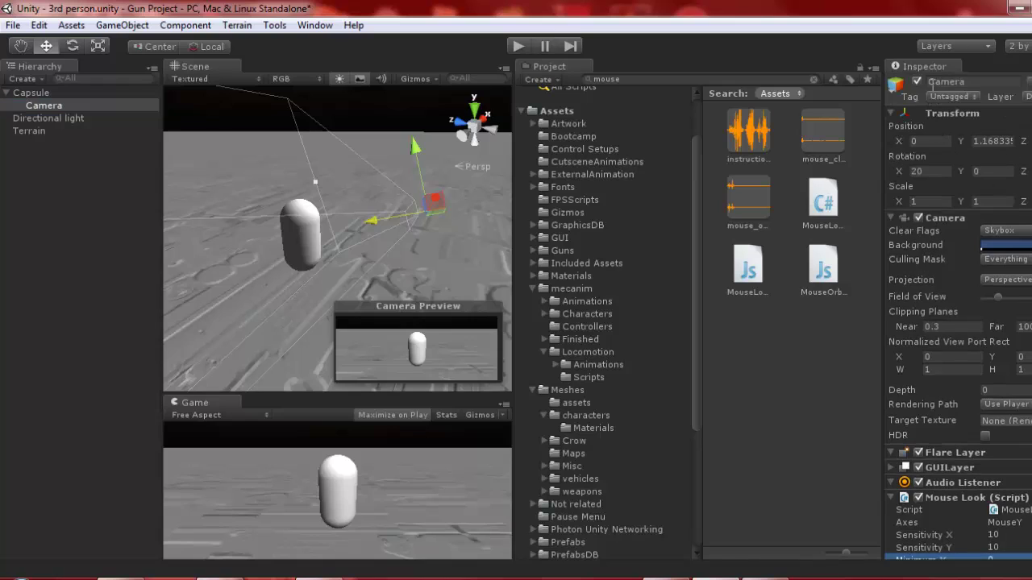
pyautogui.click(931, 82)
pyautogui.click(931, 81)
pyautogui.click(930, 81)
pyautogui.write('Main')
pyautogui.press('Return')
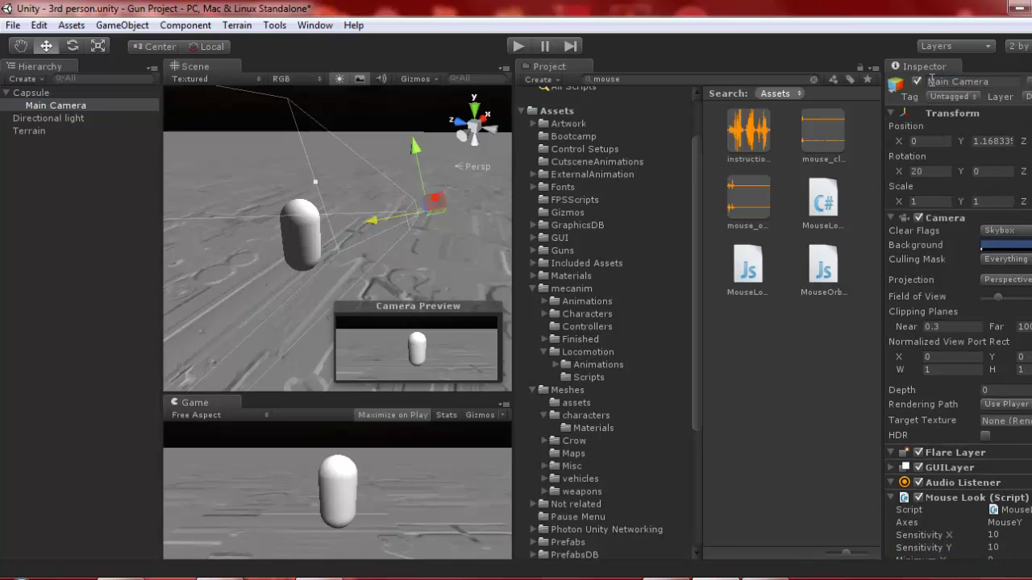
# Review the Mouse Look settings of the Capsule and the Main Camera and play-test the scene.
pyautogui.click(29, 93)
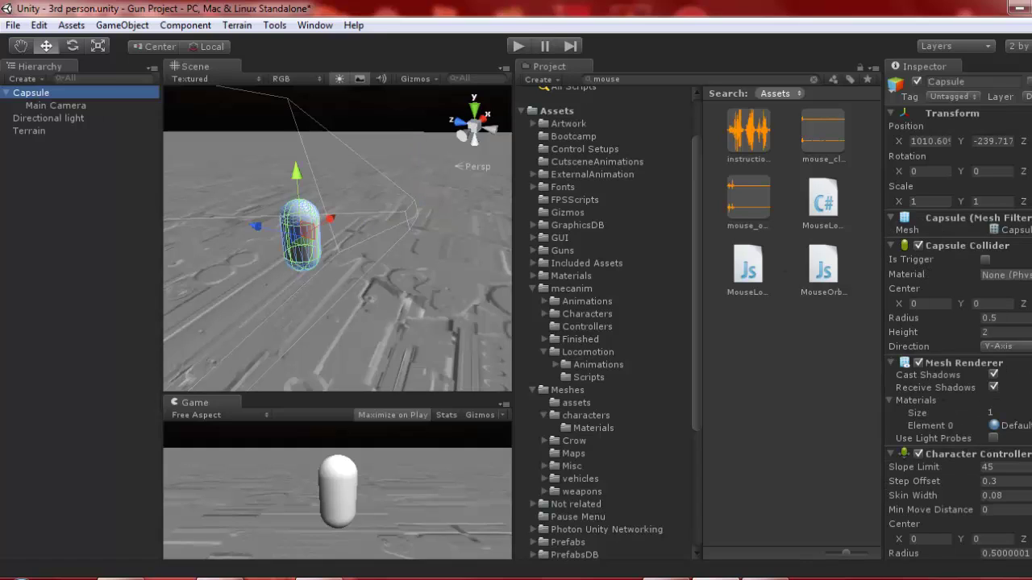
pyautogui.scroll(-3, 929, 387)
pyautogui.scroll(-2, 960, 387)
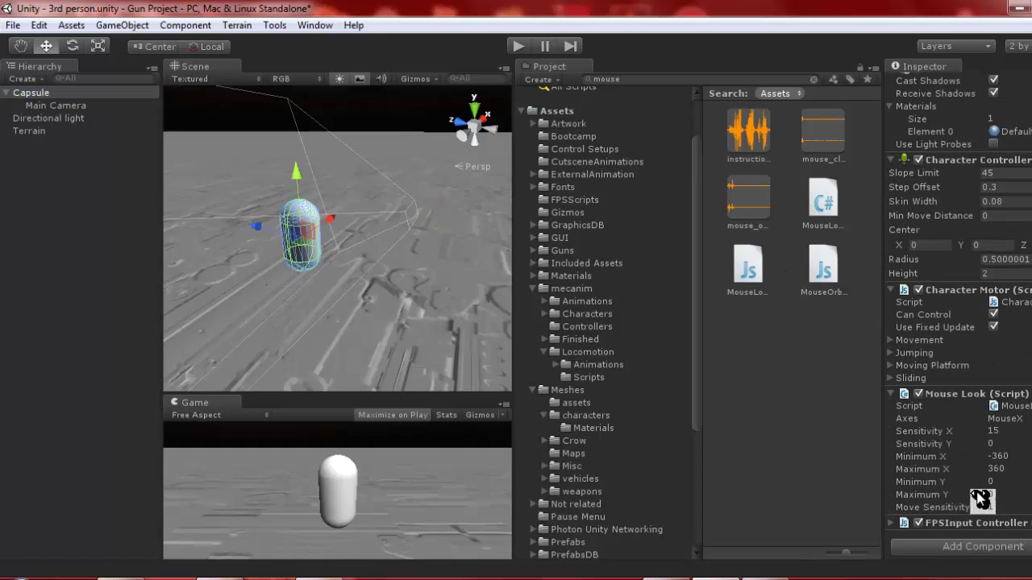
pyautogui.click(82, 106)
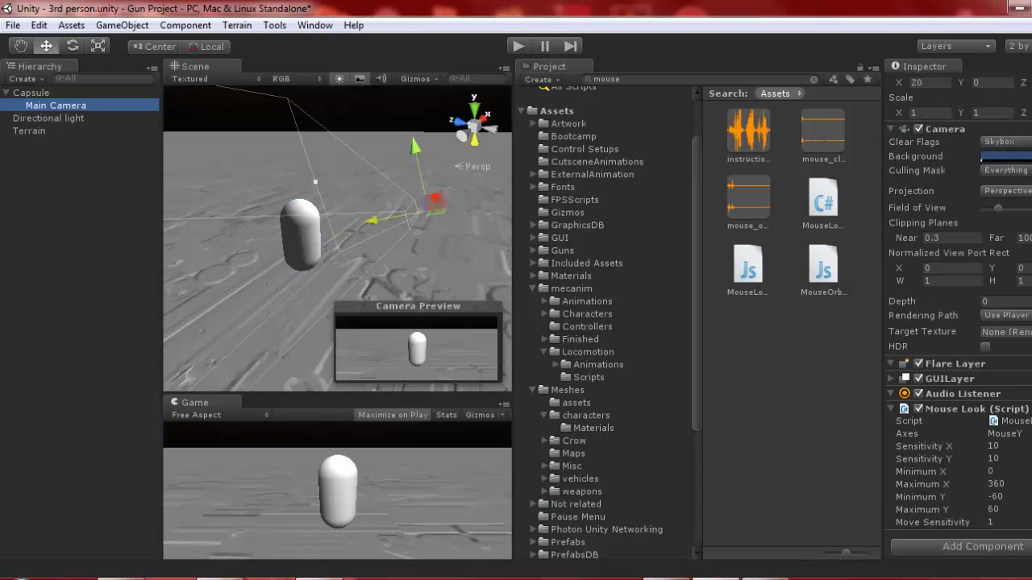
pyautogui.click(514, 46)
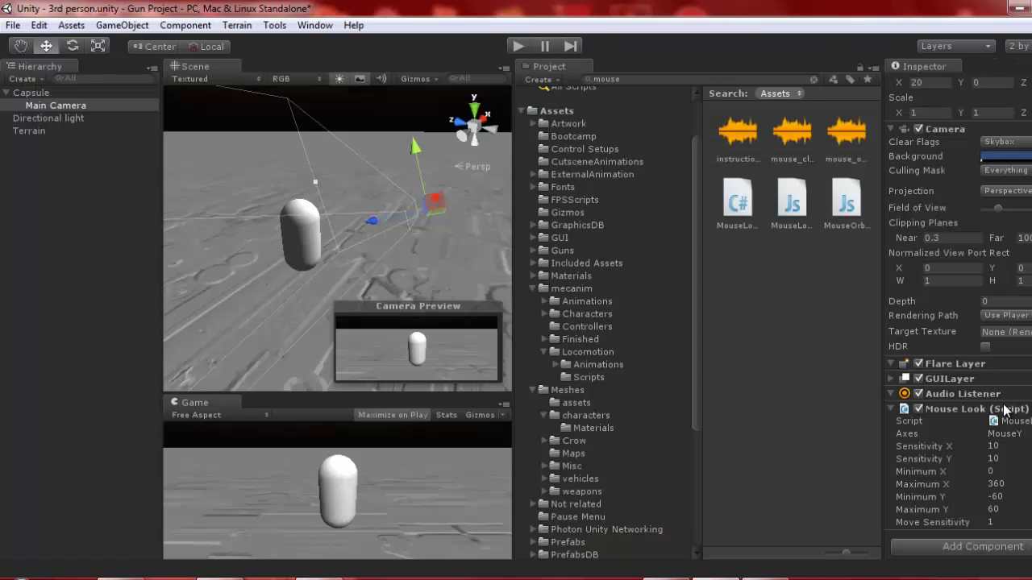
pyautogui.click(48, 93)
pyautogui.scroll(-10, 1014, 487)
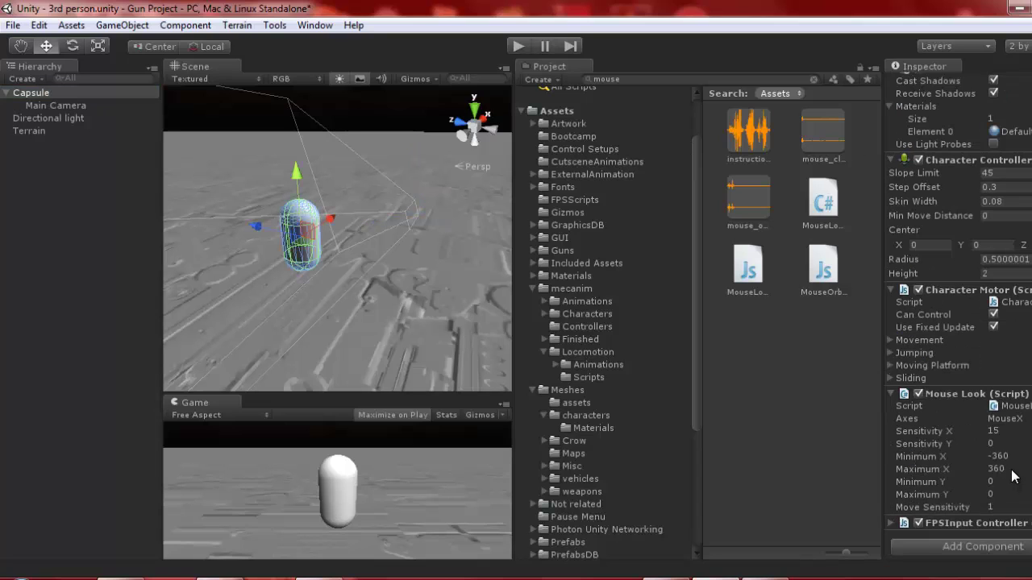
# Set the Main Camera's Mouse Look Minimum Y to -14 and Maximum Y to 14, and play-test the scene.
pyautogui.click(75, 105)
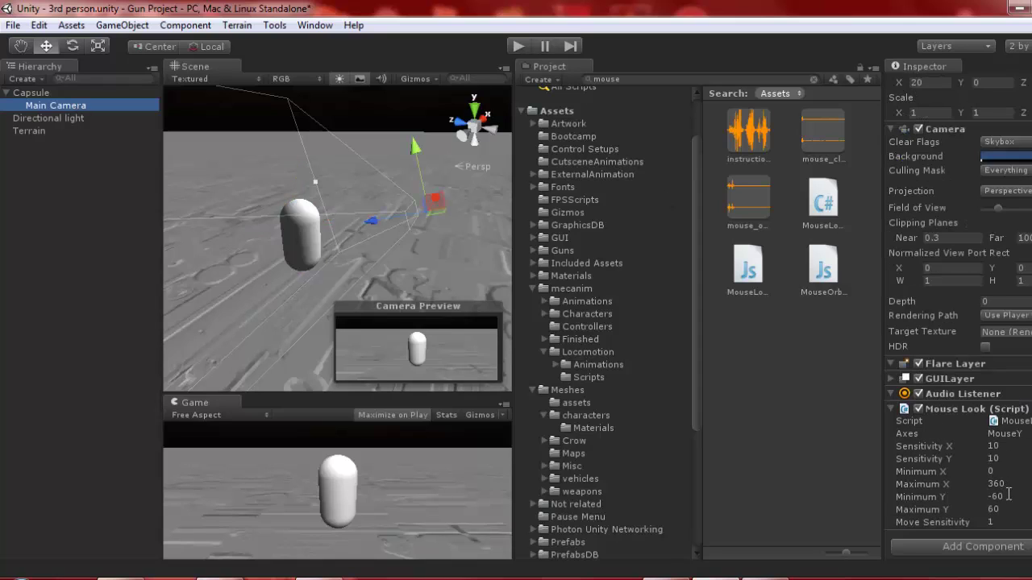
pyautogui.click(1008, 495)
pyautogui.click(1008, 495)
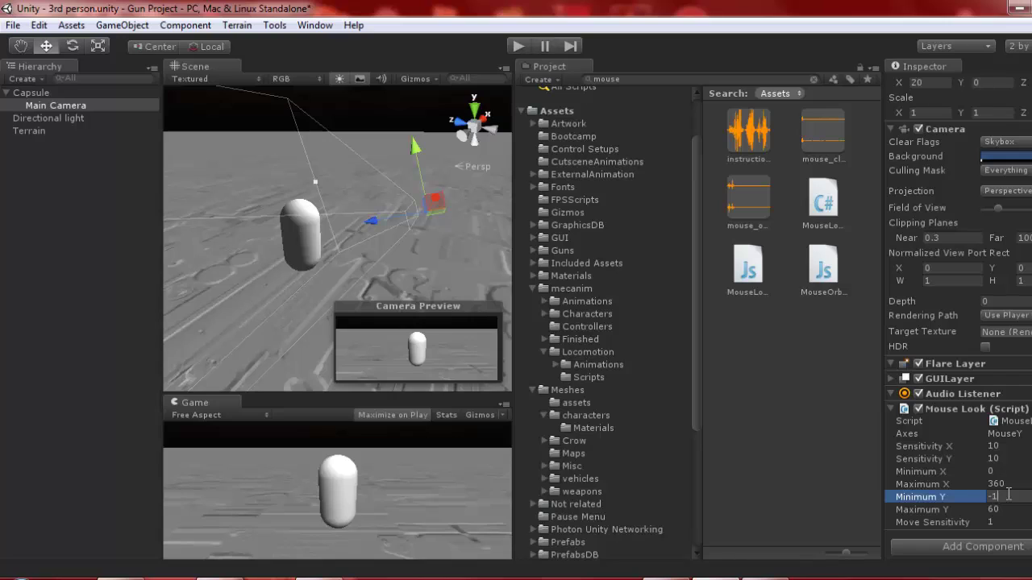
pyautogui.write('-14')
pyautogui.press('Tab')
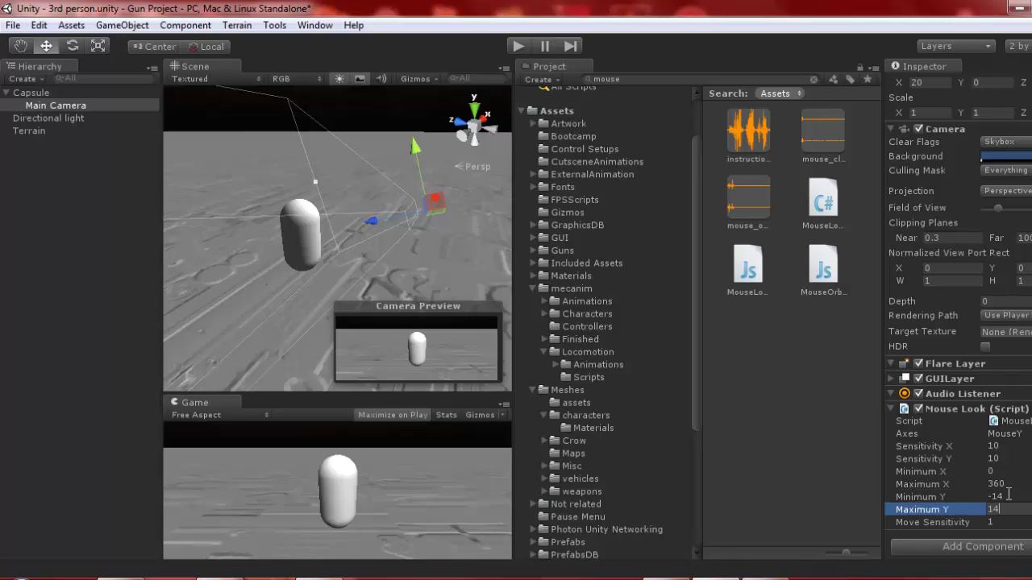
pyautogui.press('Return')
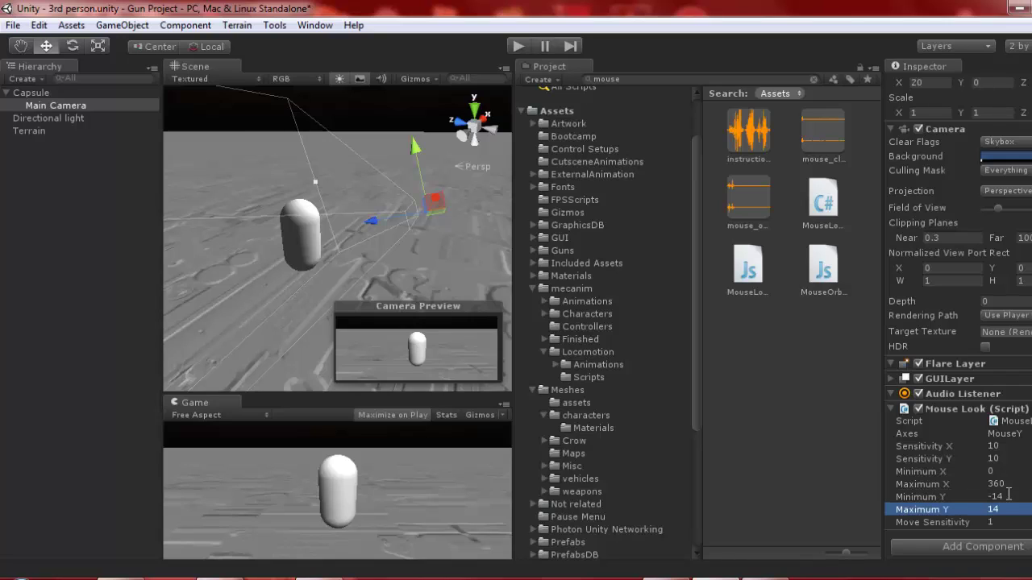
pyautogui.click(517, 46)
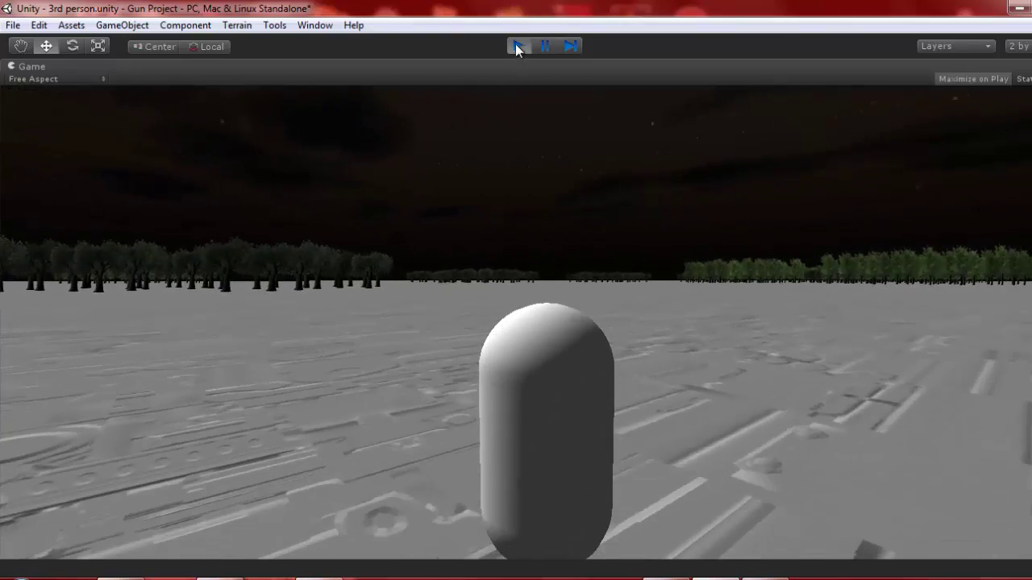
pyautogui.click(518, 46)
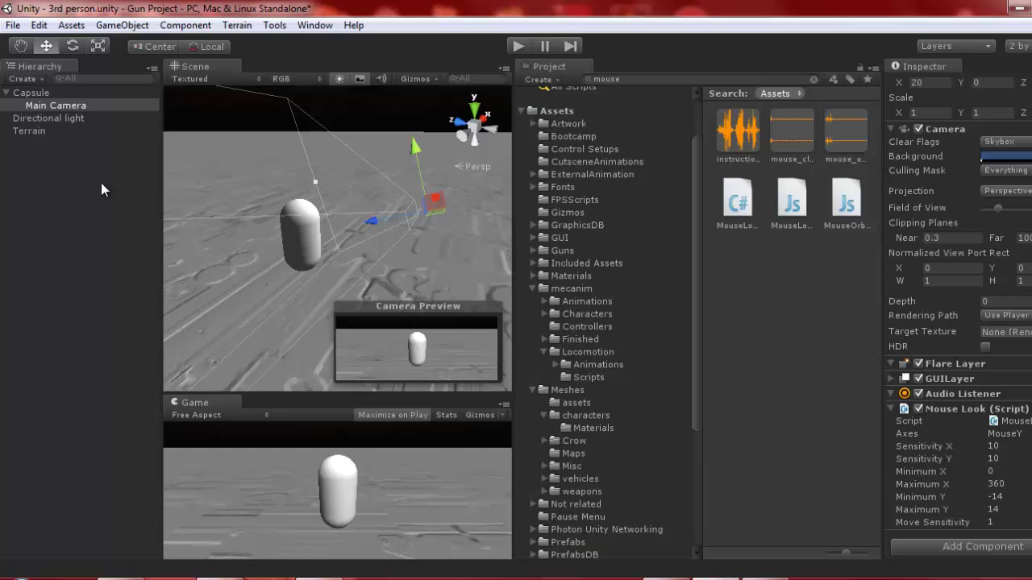
# Create a cube near the Capsule and scale it into a thin bar, about 0.19 in X and 0.23 in Y.
pyautogui.click(64, 214)
pyautogui.click(122, 25)
pyautogui.moveTo(160, 63)
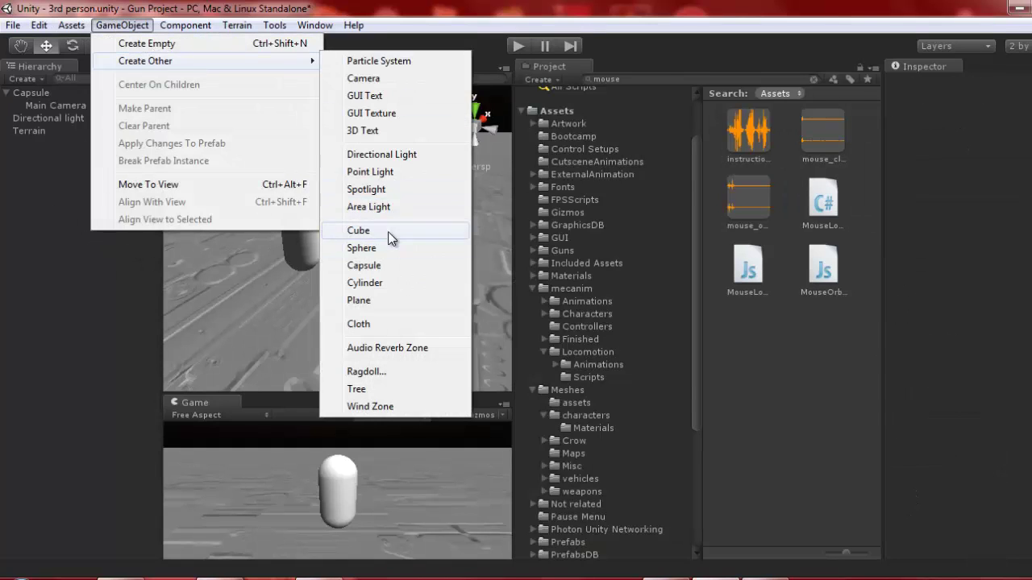
pyautogui.click(387, 229)
pyautogui.moveTo(363, 240); pyautogui.dragTo(263, 183, button='right')
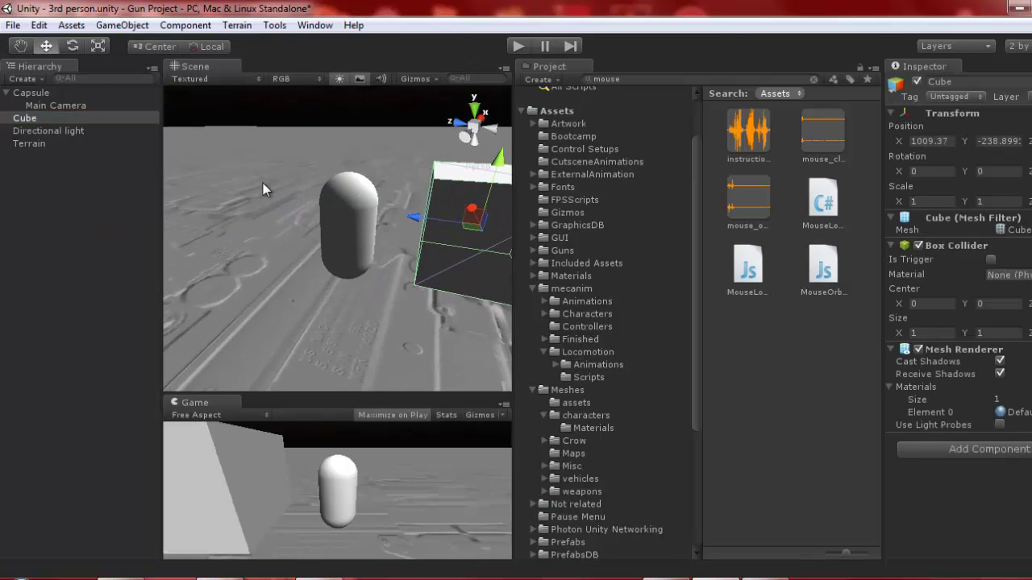
pyautogui.click(99, 46)
pyautogui.press('f')
pyautogui.moveTo(362, 215); pyautogui.dragTo(367, 221)
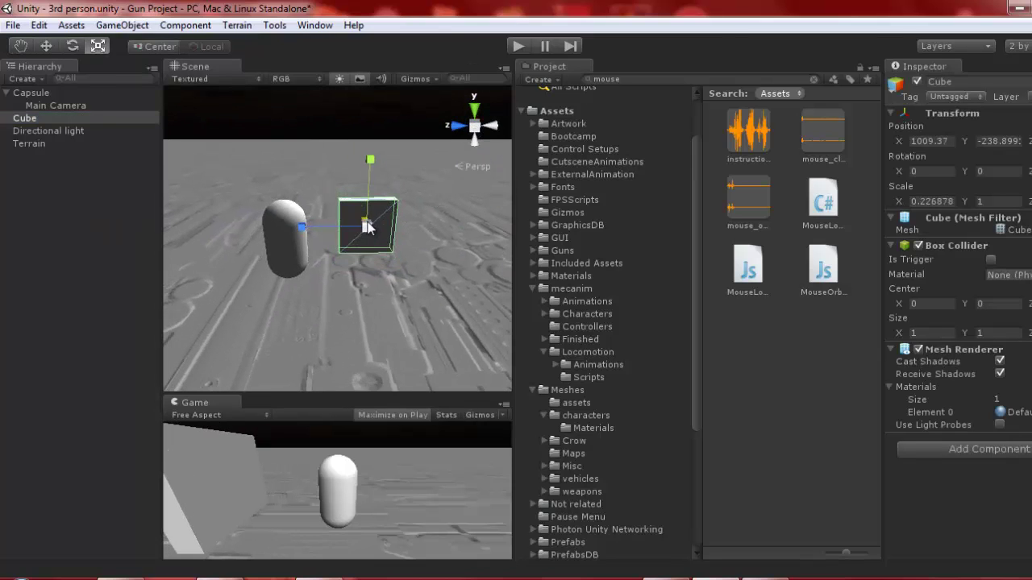
pyautogui.moveTo(374, 164); pyautogui.dragTo(373, 205)
pyautogui.press('w')
pyautogui.moveTo(374, 208); pyautogui.dragTo(448, 207, button='right')
pyautogui.press('s')
pyautogui.moveTo(420, 146); pyautogui.dragTo(519, 308)
# Move the cube against the Capsule's side like a held gun, at about X 1010.91 and Y -239.48.
pyautogui.click(49, 47)
pyautogui.moveTo(382, 206); pyautogui.dragTo(293, 290)
pyautogui.moveTo(301, 337); pyautogui.dragTo(298, 290)
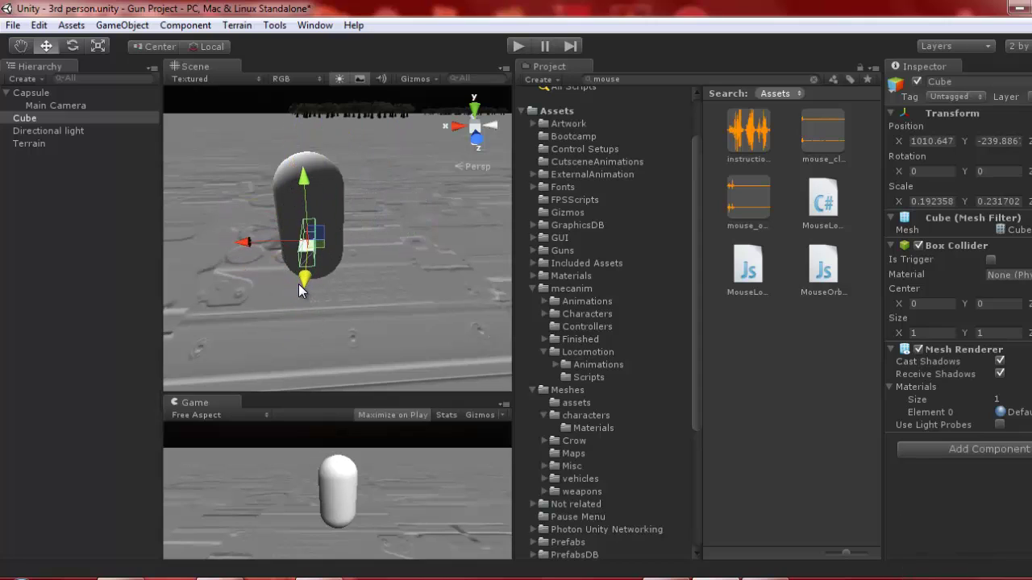
pyautogui.moveTo(254, 257); pyautogui.dragTo(260, 206)
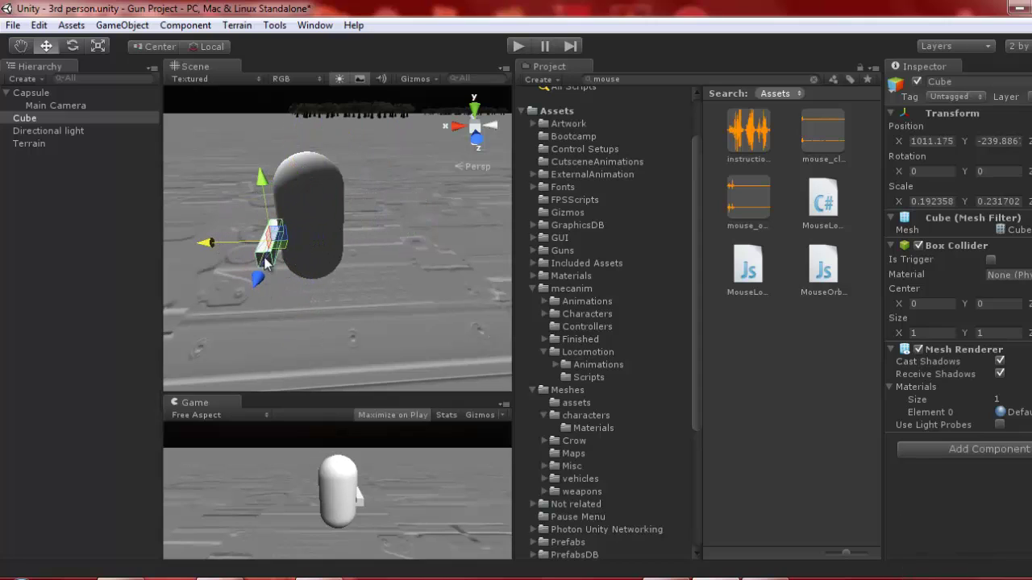
pyautogui.moveTo(210, 244); pyautogui.dragTo(229, 245)
pyautogui.moveTo(287, 184); pyautogui.dragTo(283, 158)
pyautogui.moveTo(278, 242); pyautogui.dragTo(684, 150)
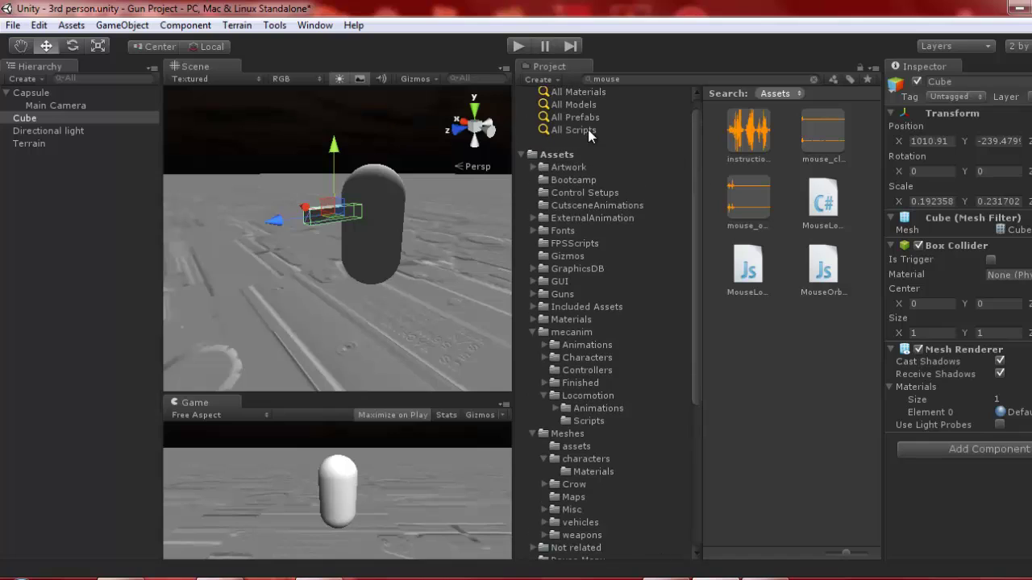
# Apply the 3)Mat material to the cube and make the cube a child of the Main Camera.
pyautogui.click(597, 91)
pyautogui.moveTo(827, 345); pyautogui.dragTo(333, 213)
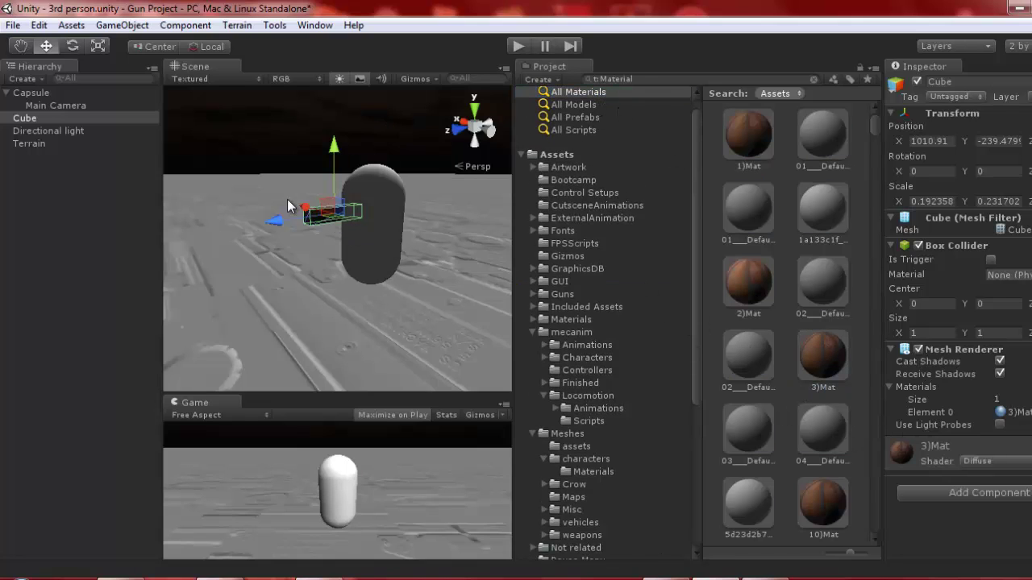
pyautogui.moveTo(34, 118); pyautogui.dragTo(46, 104)
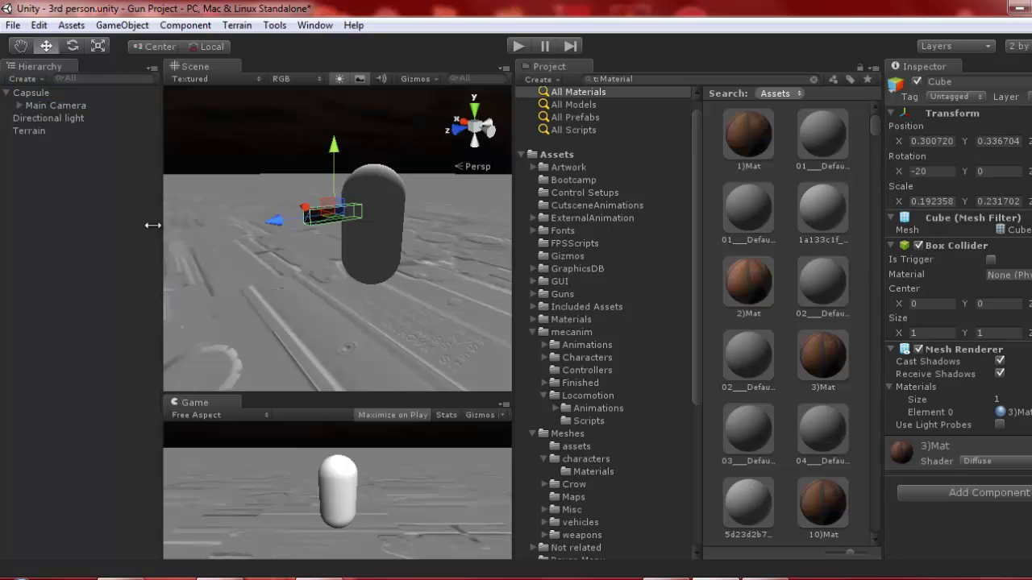
# Create a second camera and place it behind the cube near the Capsule's head, at about X 1010.82 and Y -239.31.
pyautogui.click(73, 171)
pyautogui.click(122, 24)
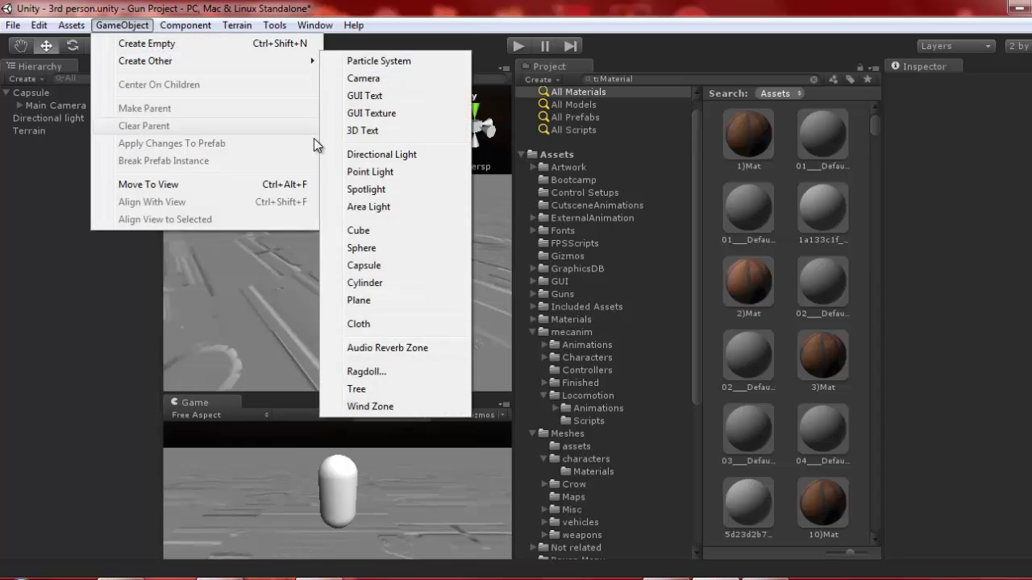
pyautogui.moveTo(215, 62)
pyautogui.click(359, 75)
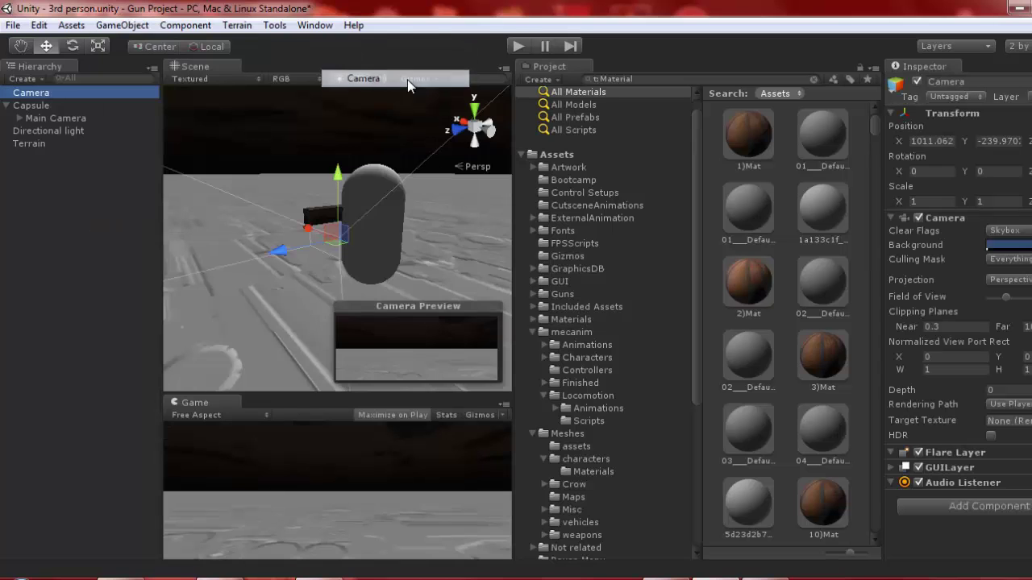
pyautogui.moveTo(370, 199); pyautogui.dragTo(371, 285, button='right')
pyautogui.press('s')
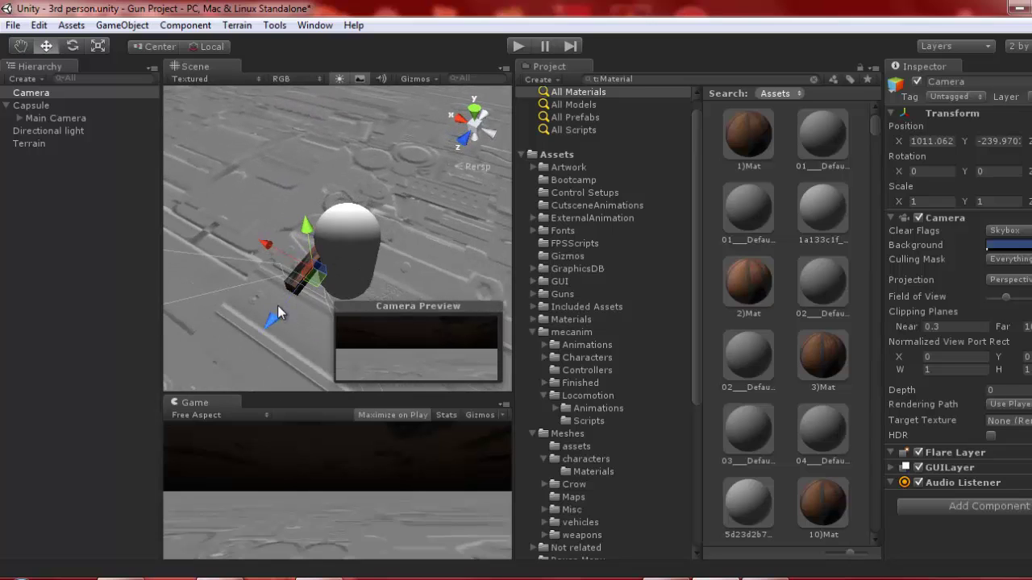
pyautogui.moveTo(282, 306); pyautogui.dragTo(331, 263)
pyautogui.moveTo(346, 157); pyautogui.dragTo(339, 118)
pyautogui.moveTo(322, 213); pyautogui.dragTo(287, 244)
pyautogui.moveTo(309, 149); pyautogui.dragTo(313, 168)
pyautogui.moveTo(274, 213); pyautogui.dragTo(295, 200)
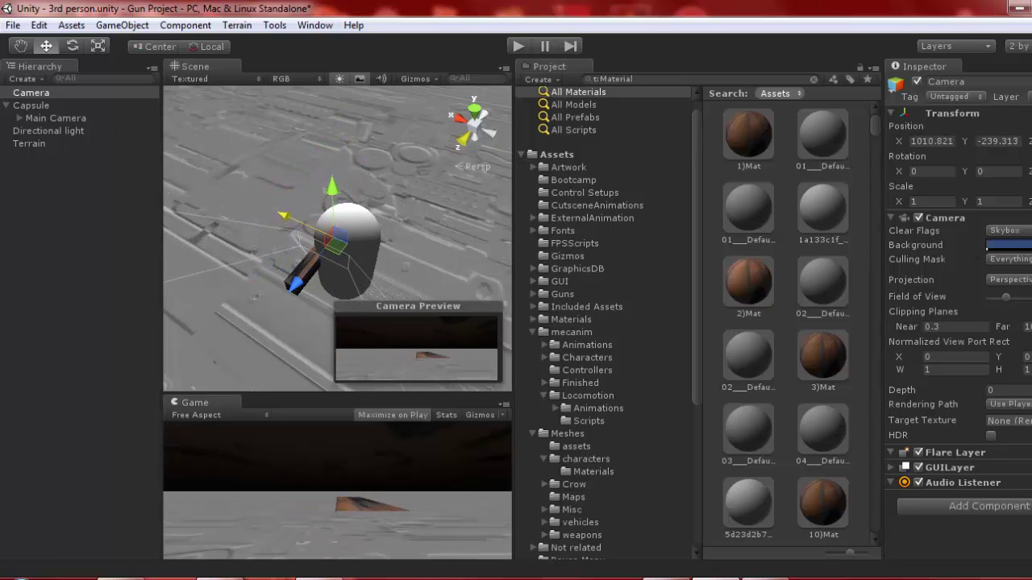
# Set the new camera's near clipping plane to 0.1 and fine-tune its position beside the cube to about X 1010.66.
pyautogui.click(963, 327)
pyautogui.write('0.1')
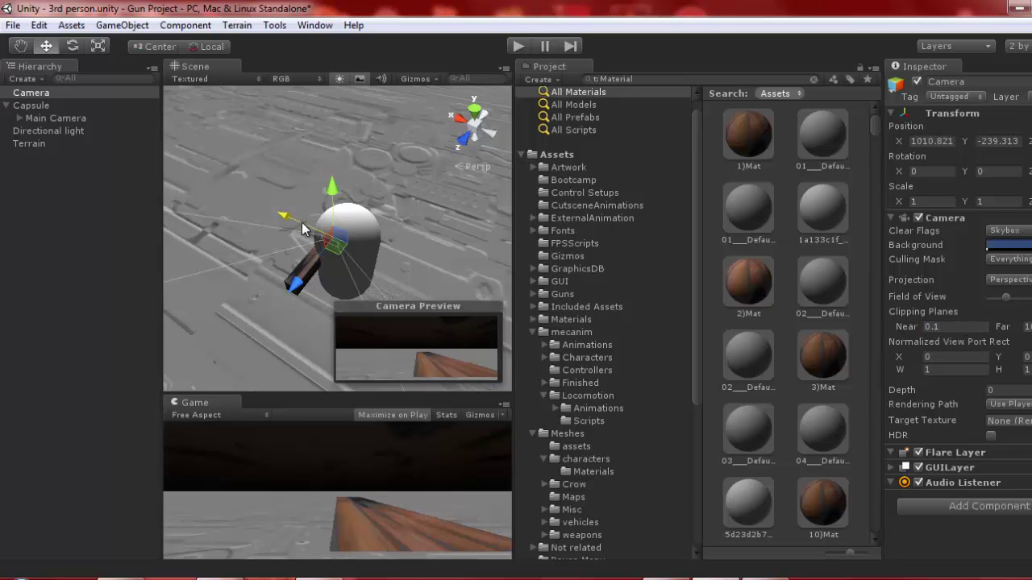
pyautogui.moveTo(295, 289); pyautogui.dragTo(302, 284)
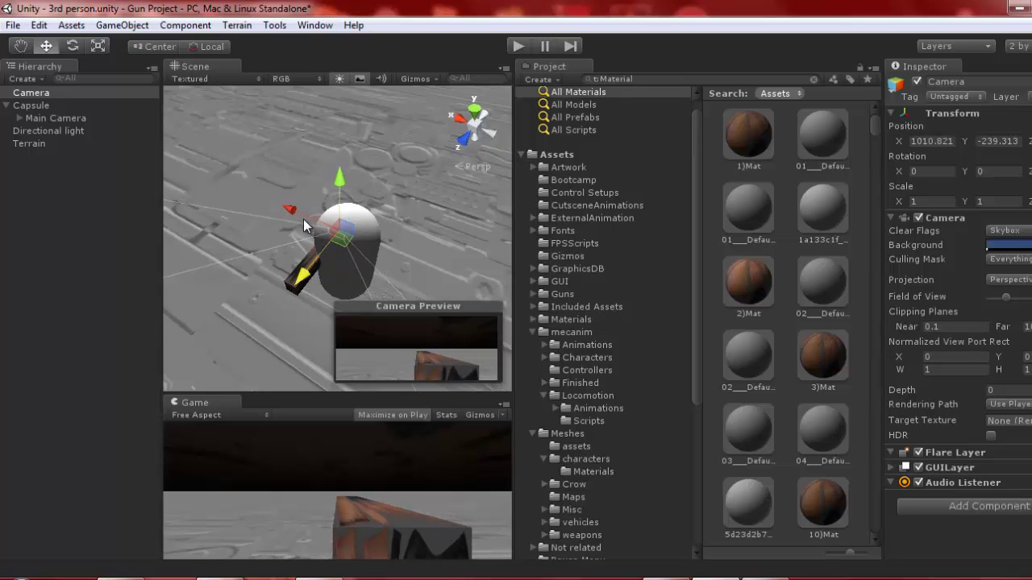
pyautogui.moveTo(303, 218)
pyautogui.mouseDown()
pyautogui.moveTo(293, 215)
pyautogui.moveTo(305, 220)
pyautogui.mouseUp()
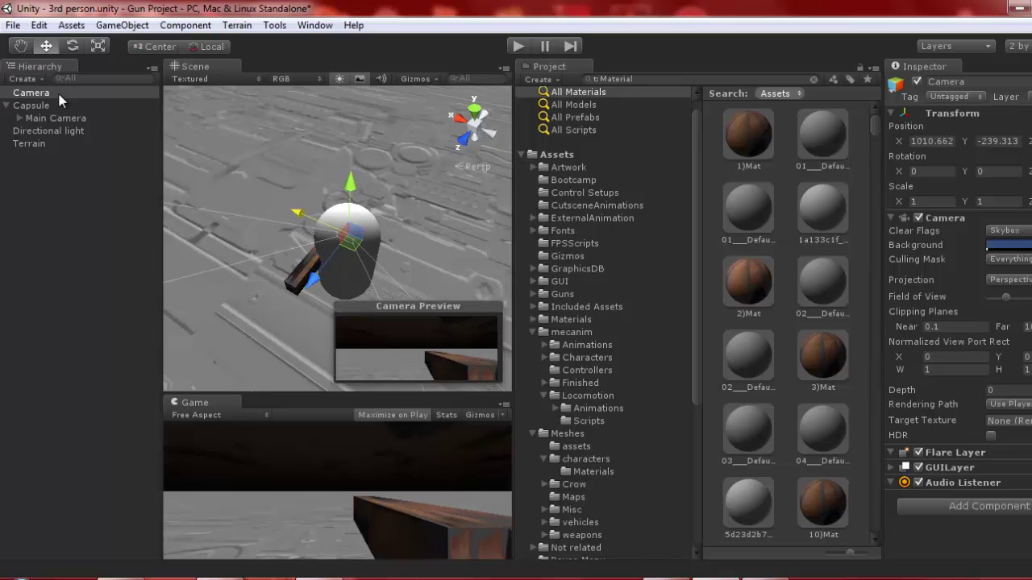
# Make the new Camera a child of the Capsule, and attach the Camera SWitching script, found by searching for "camera", to the Capsule.
pyautogui.moveTo(61, 98)
pyautogui.mouseDown()
pyautogui.moveTo(68, 116)
pyautogui.moveTo(71, 106)
pyautogui.mouseUp()
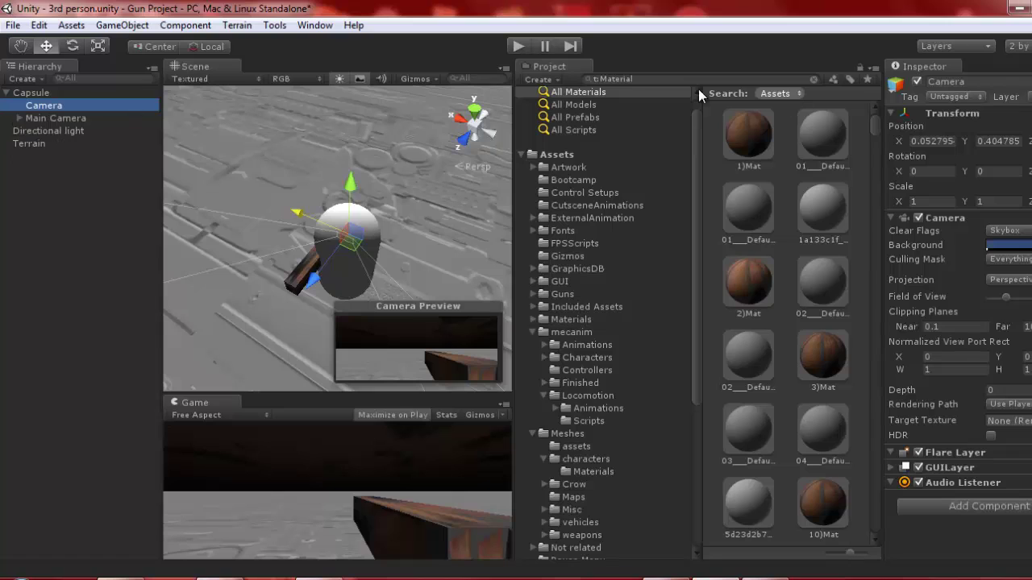
pyautogui.click(741, 78)
pyautogui.write('camera')
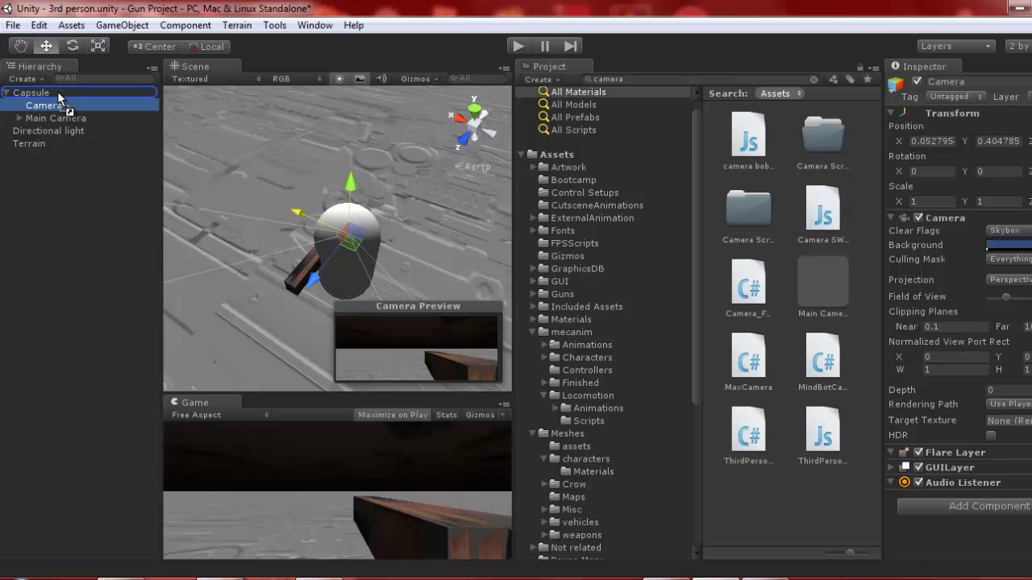
pyautogui.click(33, 93)
pyautogui.scroll(-8, 958, 316)
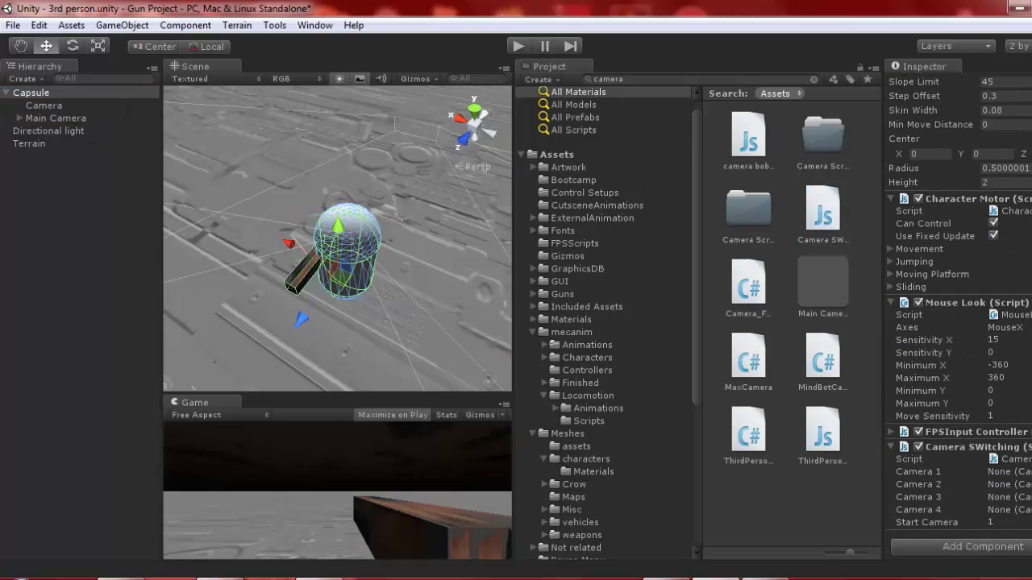
# Assign the Main Camera to Camera 1 and the Camera to Camera 2 in Camera SWitching, and play-test the switching.
pyautogui.moveTo(40, 118); pyautogui.dragTo(1008, 472)
pyautogui.moveTo(57, 108); pyautogui.dragTo(1023, 492)
pyautogui.click(517, 46)
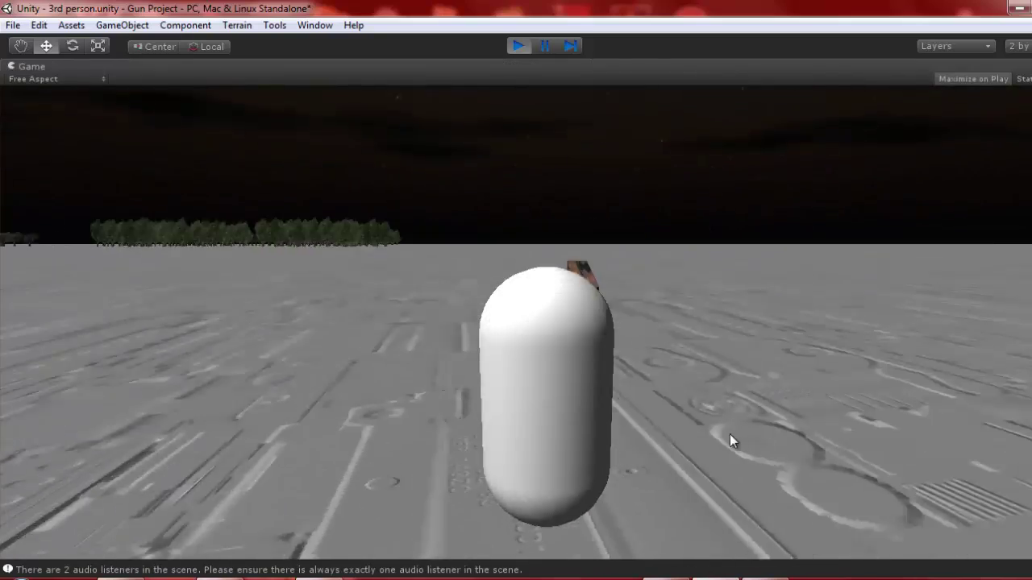
pyautogui.press('c')
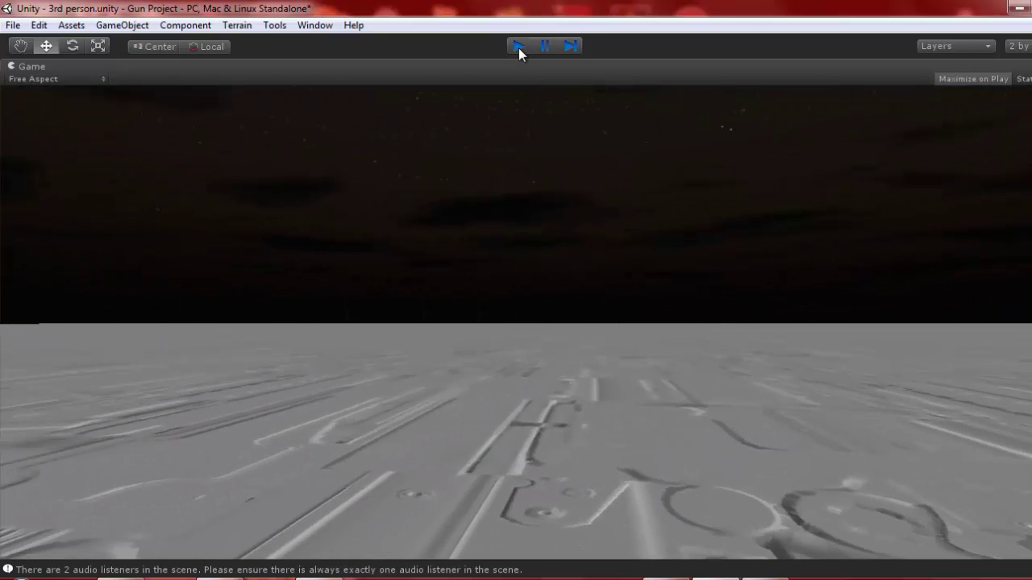
pyautogui.click(518, 46)
# Make the Cube a child of the Camera, and play-test switching between both cameras and walking the Capsule.
pyautogui.click(18, 118)
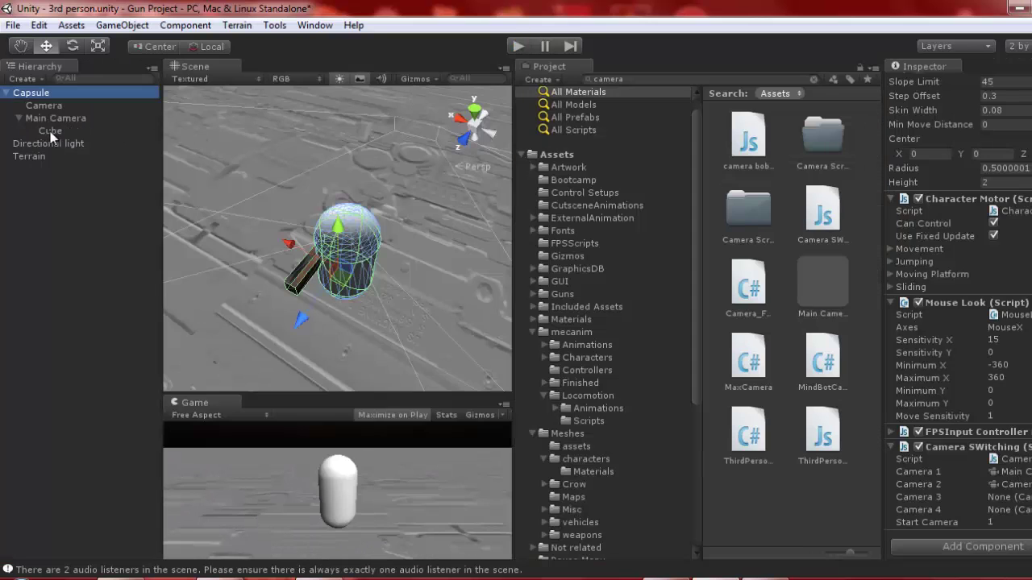
pyautogui.moveTo(50, 132); pyautogui.dragTo(47, 106)
pyautogui.click(518, 46)
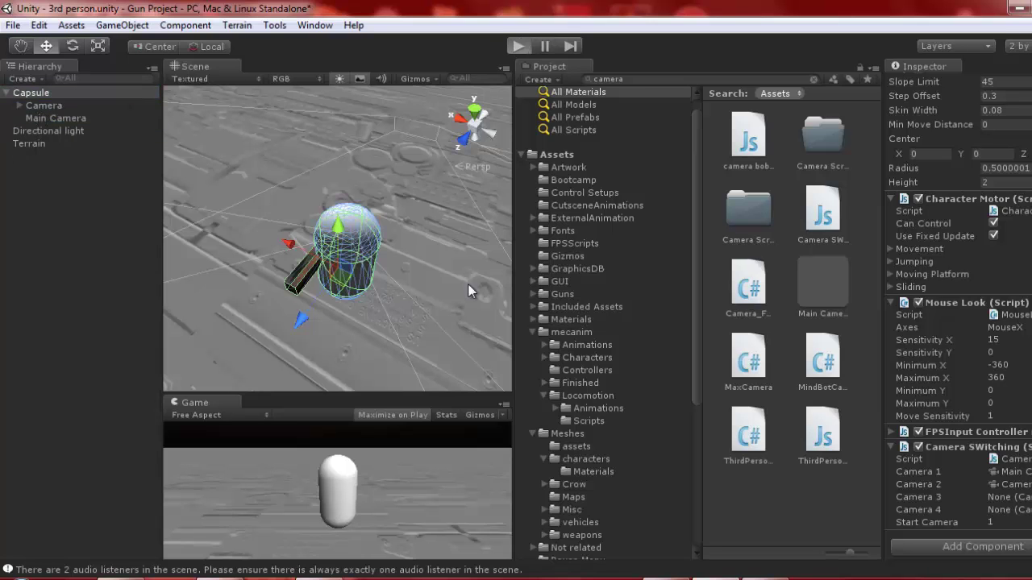
pyautogui.press('c')
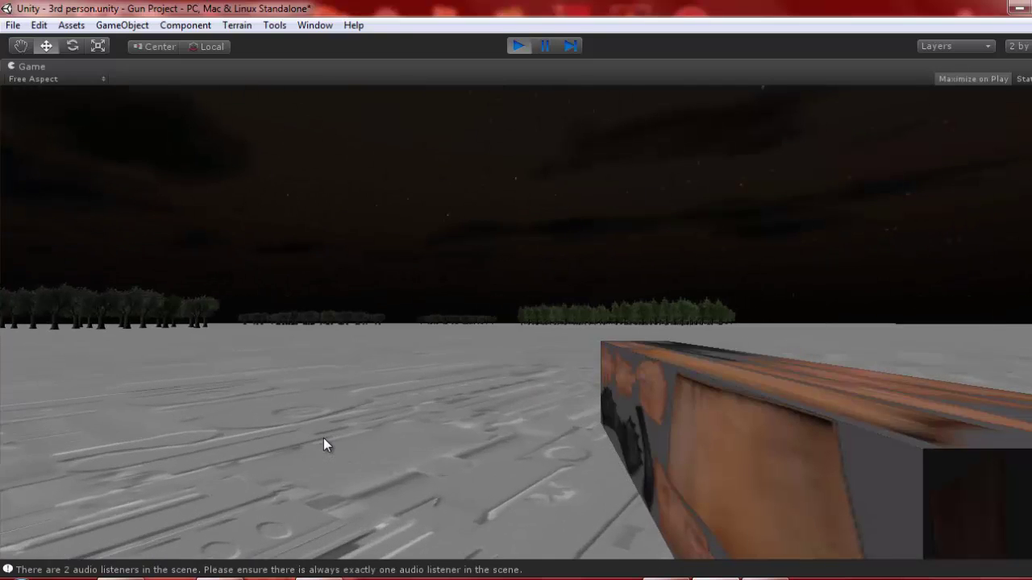
pyautogui.press('c')
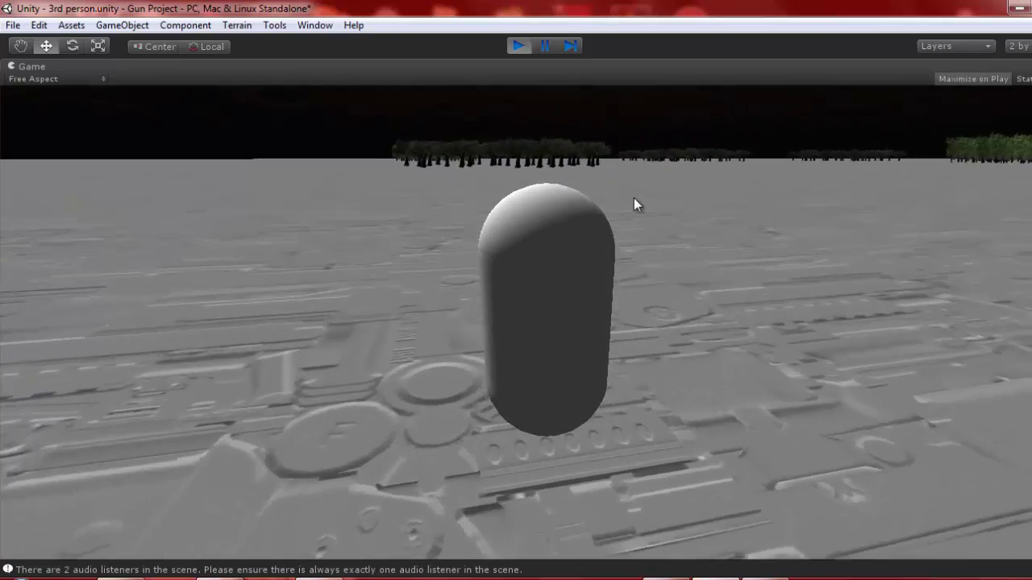
pyautogui.press('w')
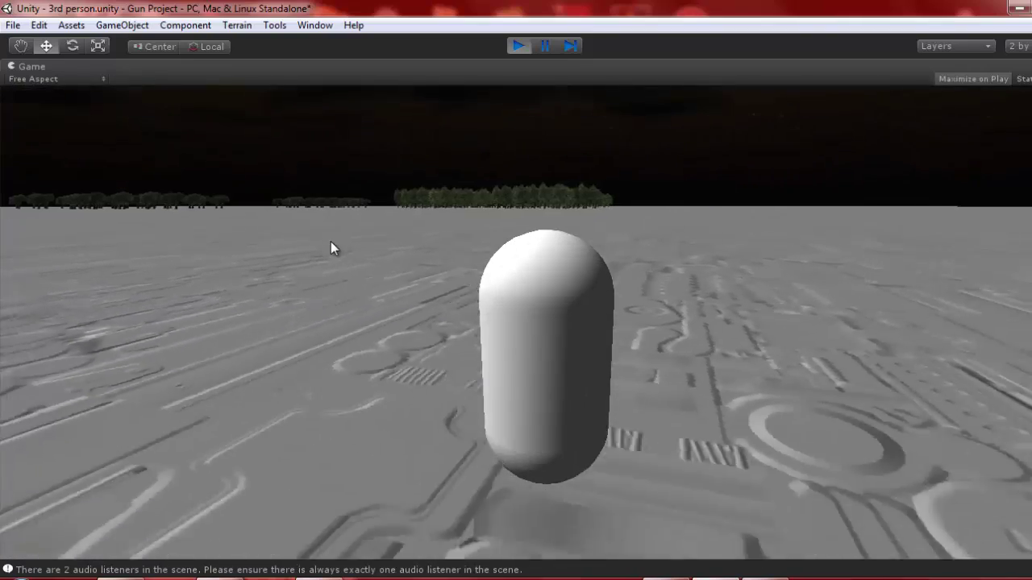
pyautogui.press('s')
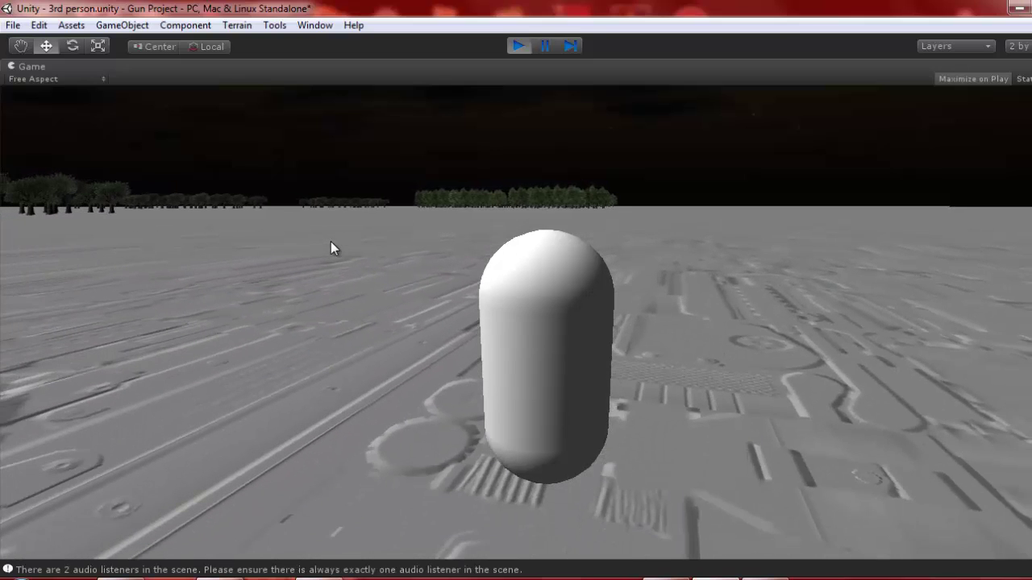